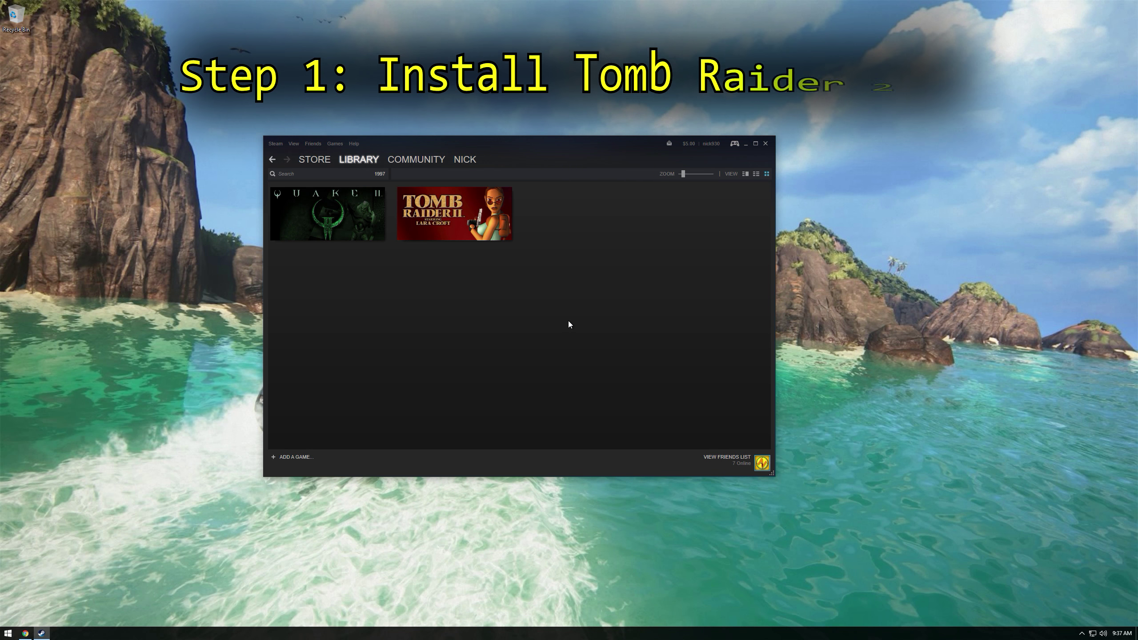
# Install Tomb Raider II in Steam, accept the EULA, and view its download progress
pyautogui.click(437, 228)
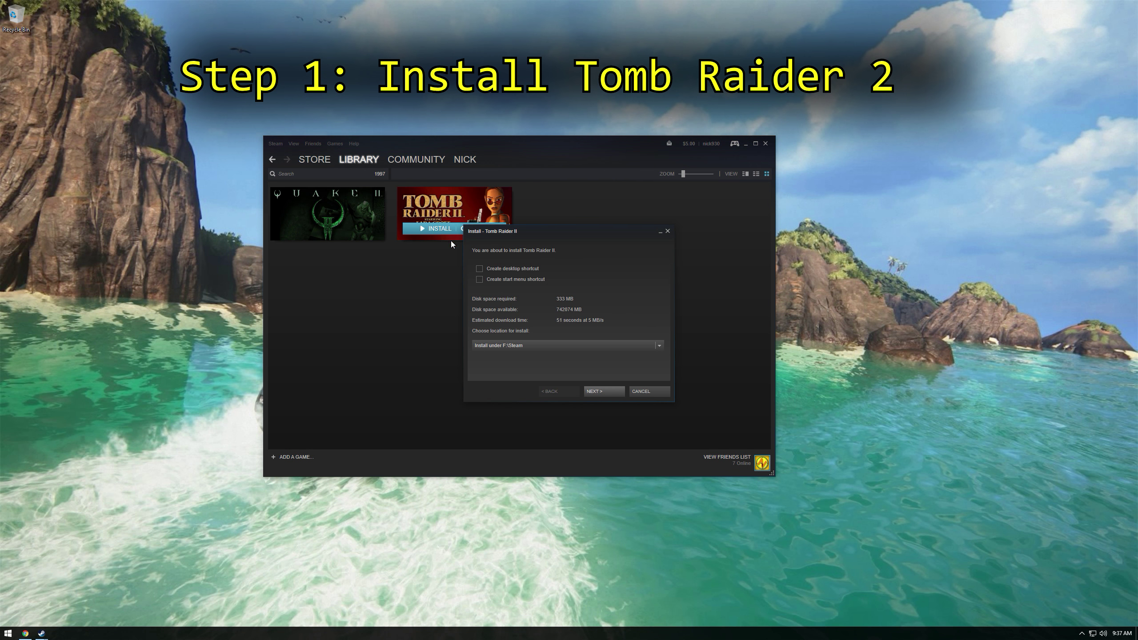
pyautogui.click(596, 391)
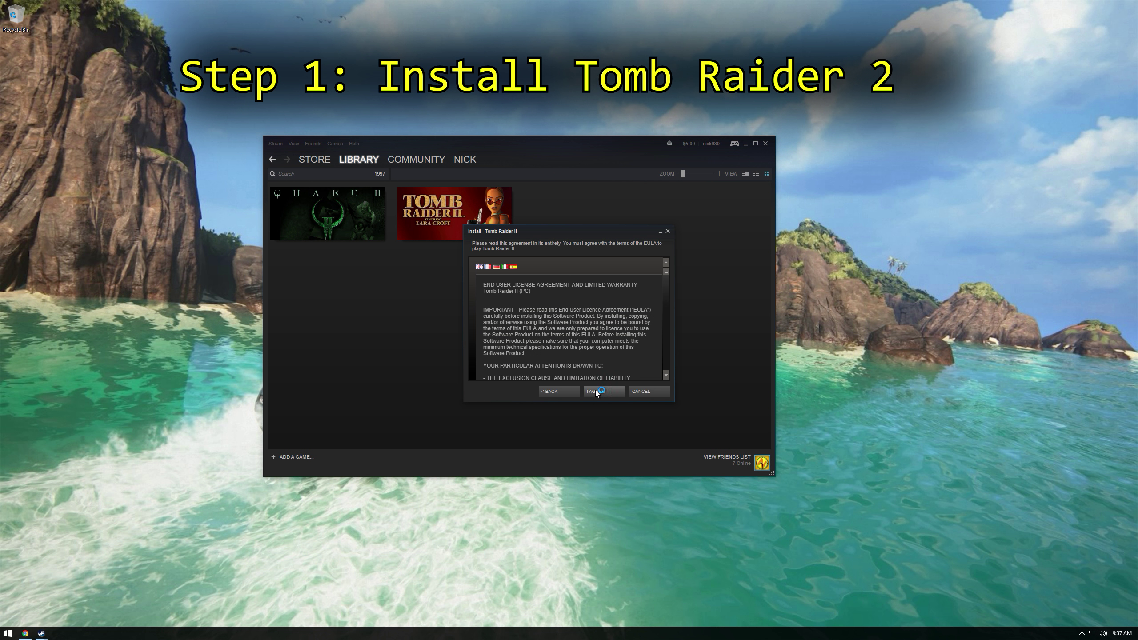
pyautogui.click(596, 391)
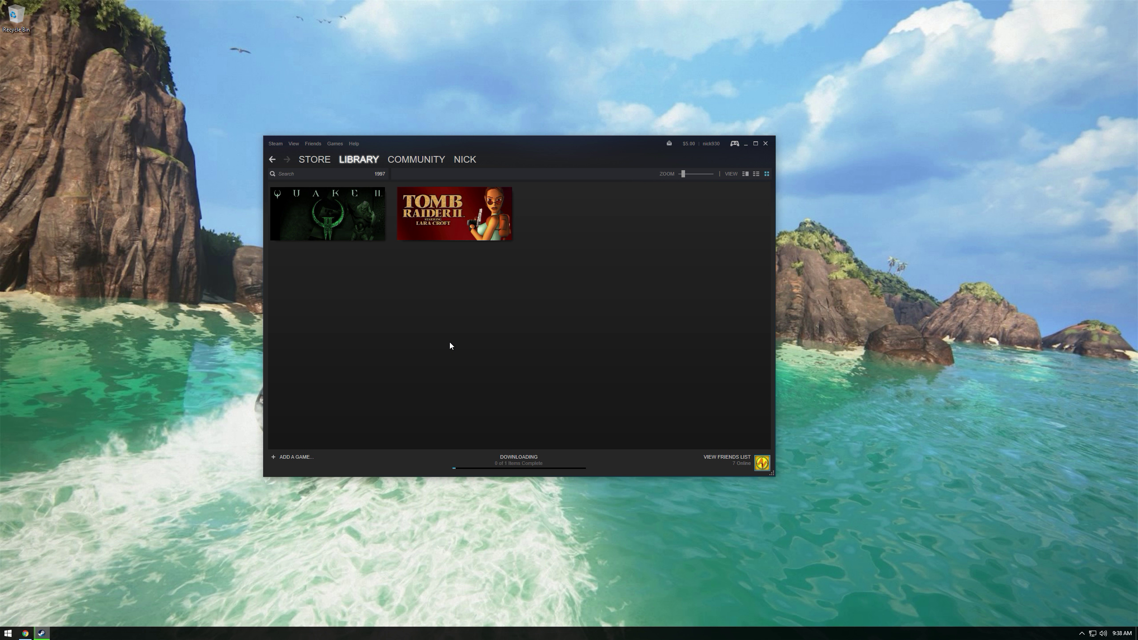
pyautogui.click(528, 465)
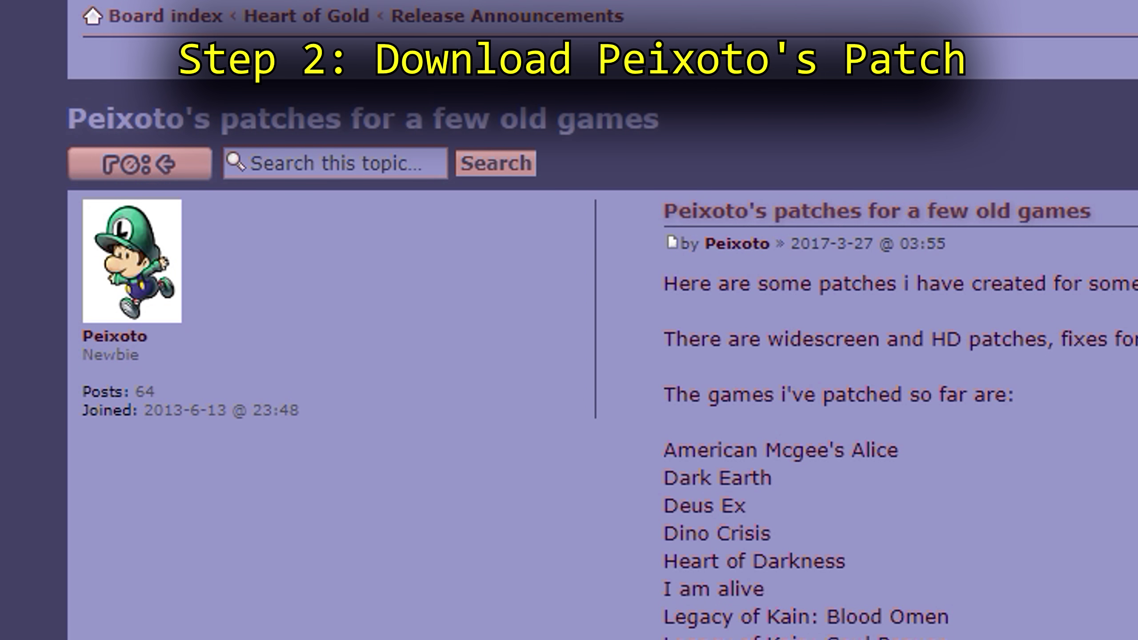
# Get Peixoto's patches from the Heart of Gold forum post and open Help.exe's Tomb Raider 2 entry
pyautogui.scroll(-10, 375, 313)
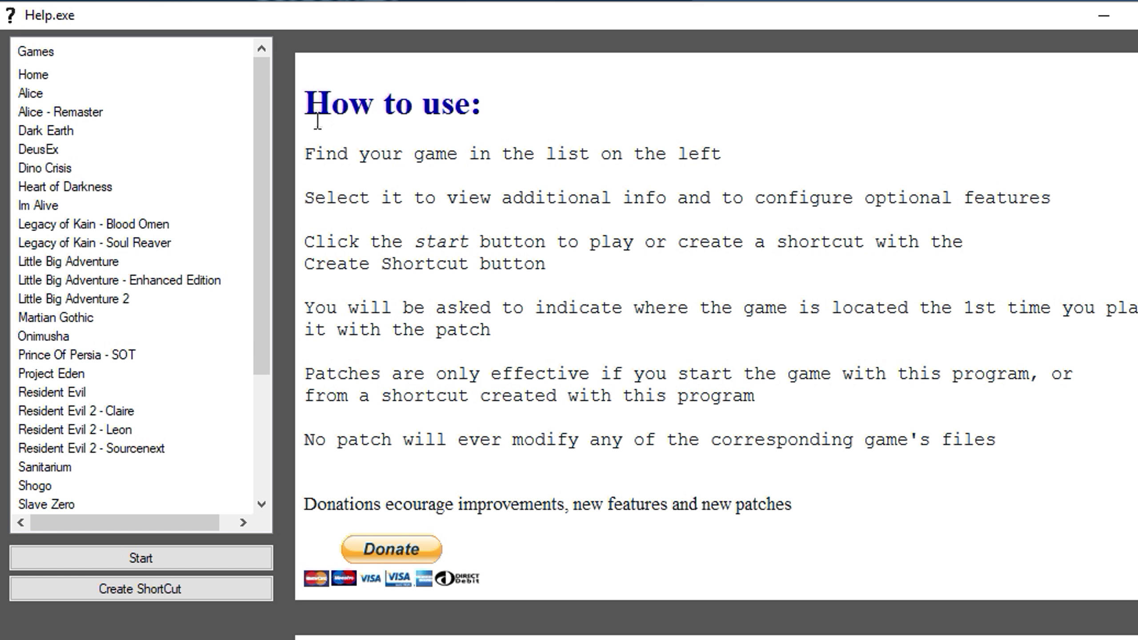
pyautogui.moveTo(268, 151); pyautogui.dragTo(264, 266)
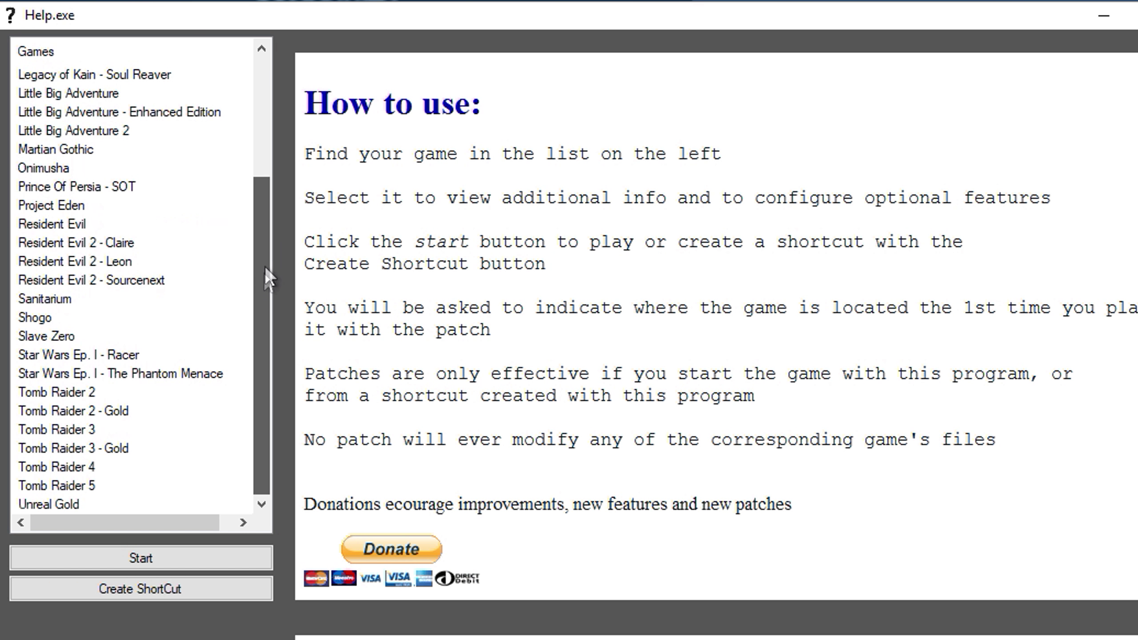
pyautogui.click(56, 392)
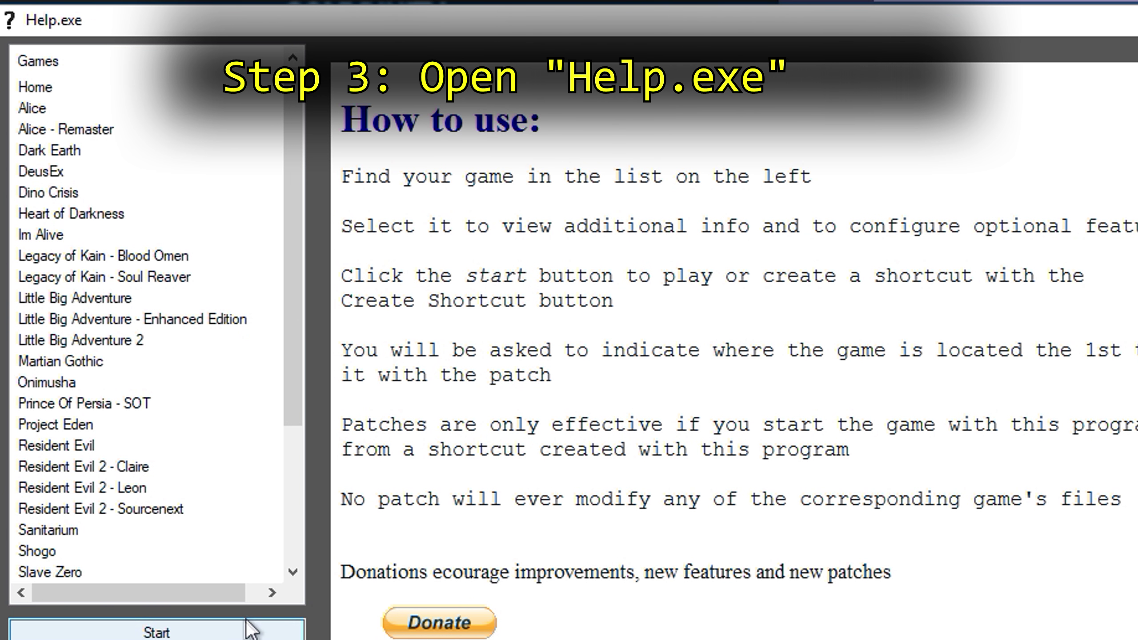
# Open the Tomb Raider 2 page and scroll to its remarks about the XP/Vista Multi Patch
pyautogui.moveTo(300, 170); pyautogui.dragTo(297, 386)
pyautogui.click(53, 444)
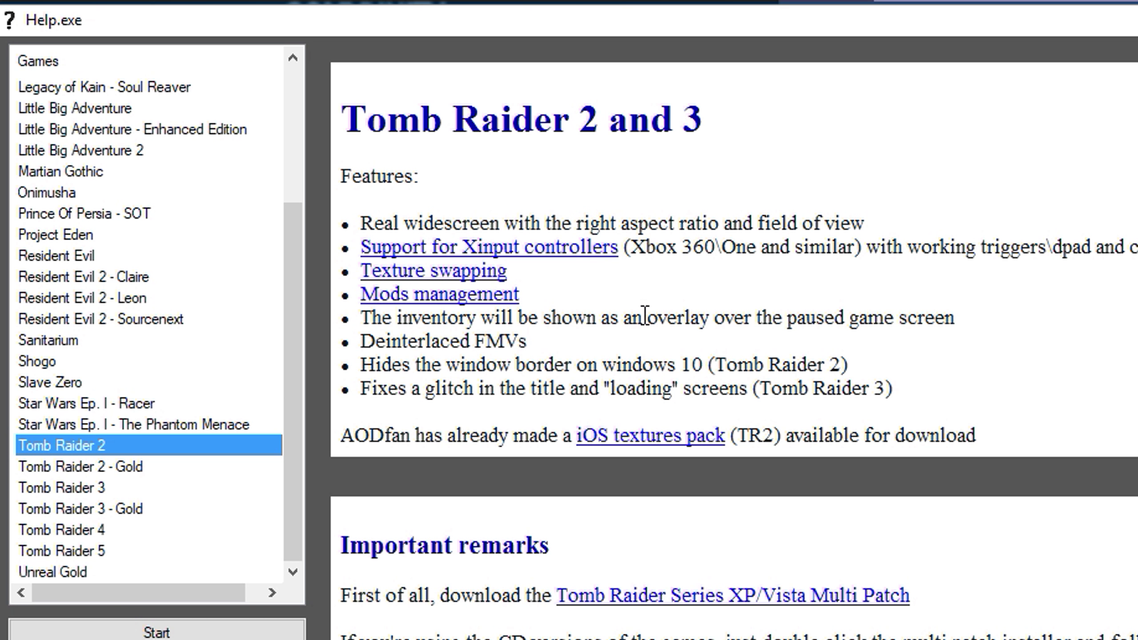
pyautogui.scroll(-5, 988, 298)
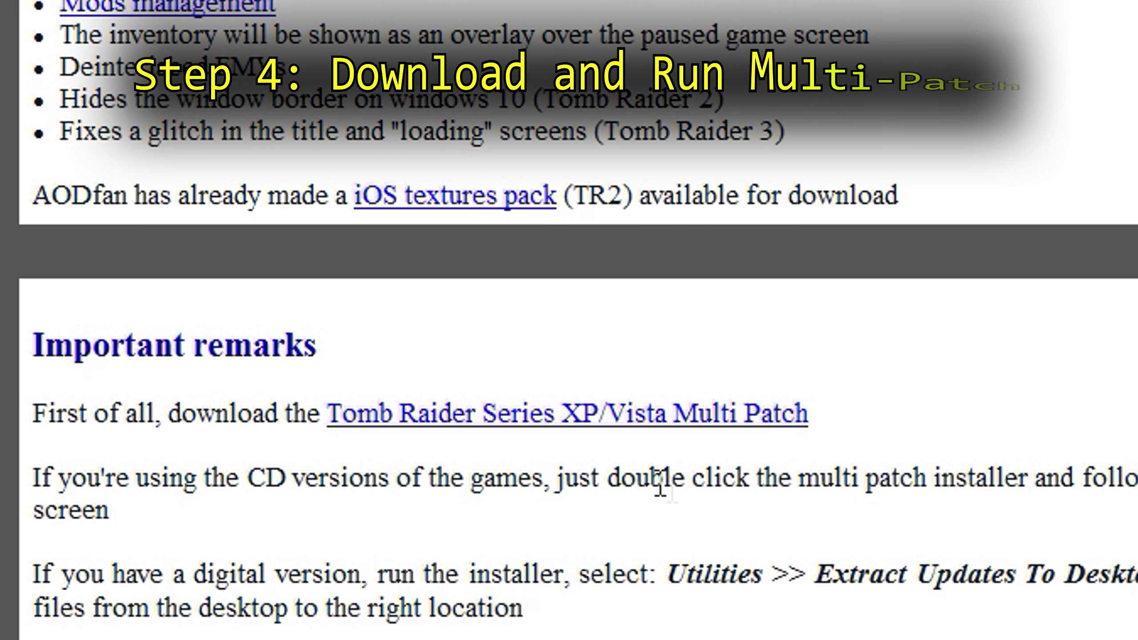
# Download the Tomb Raider II Multipatch (trupdate) from the XP/Vista Multi Patch page
pyautogui.click(583, 414)
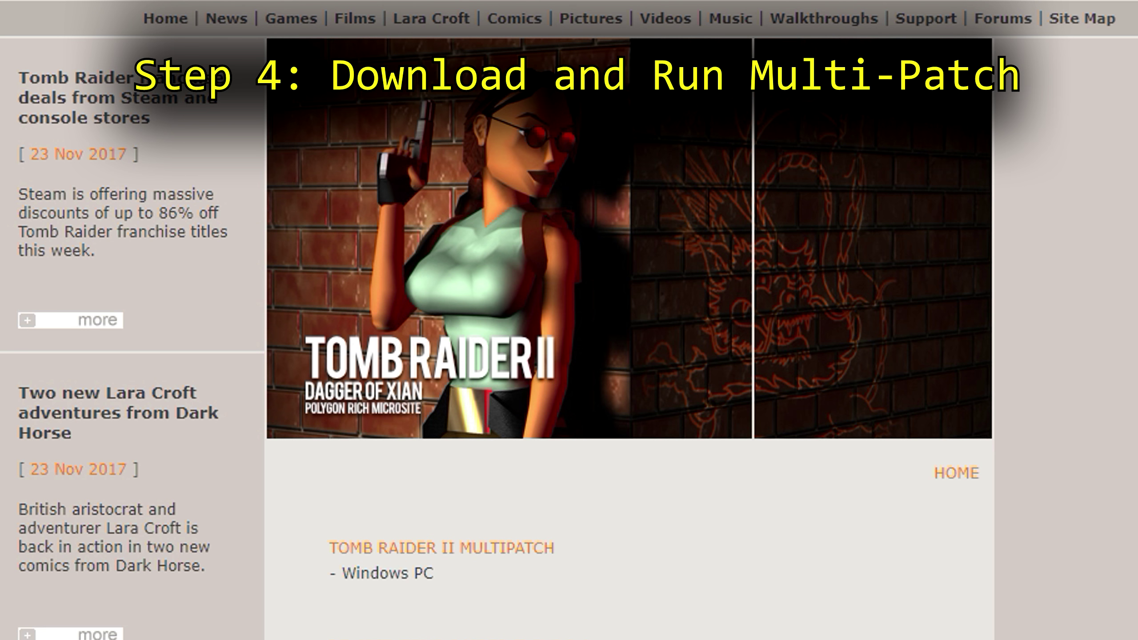
pyautogui.click(512, 548)
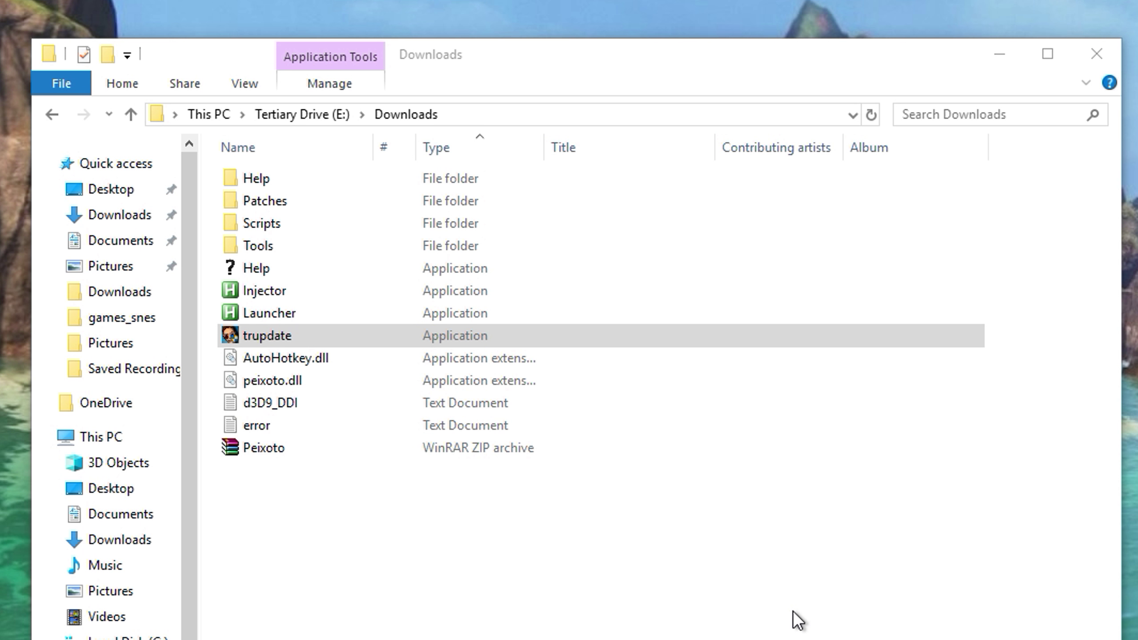
# Run the Tomb Raider Updates installer with Extract Updates to Desktop ticked under Utilities
pyautogui.click(923, 473)
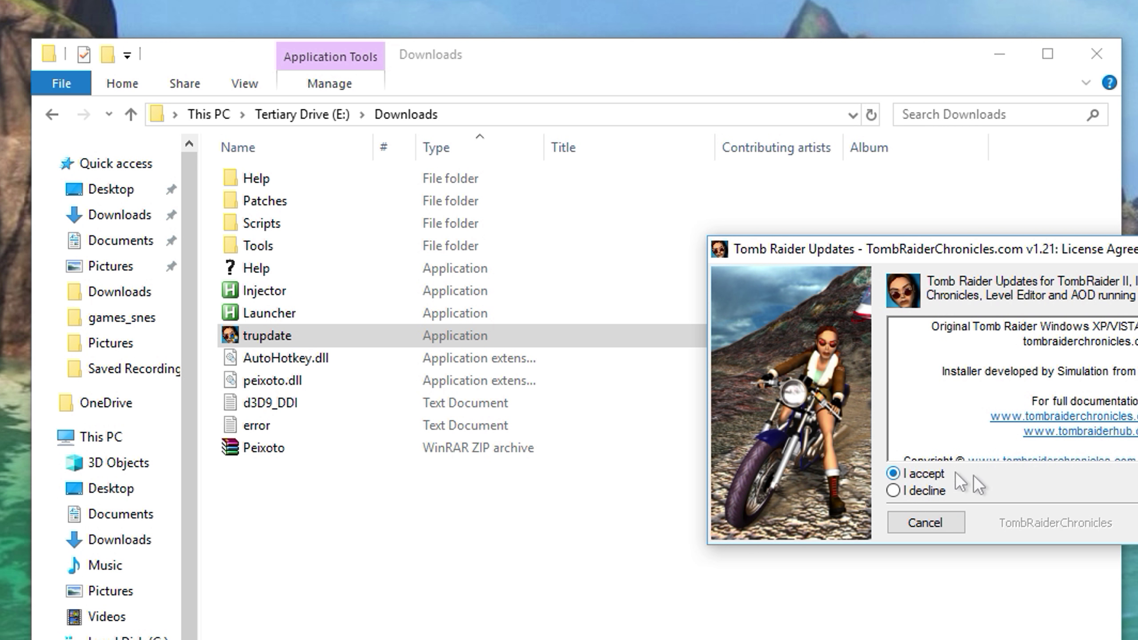
pyautogui.click(958, 522)
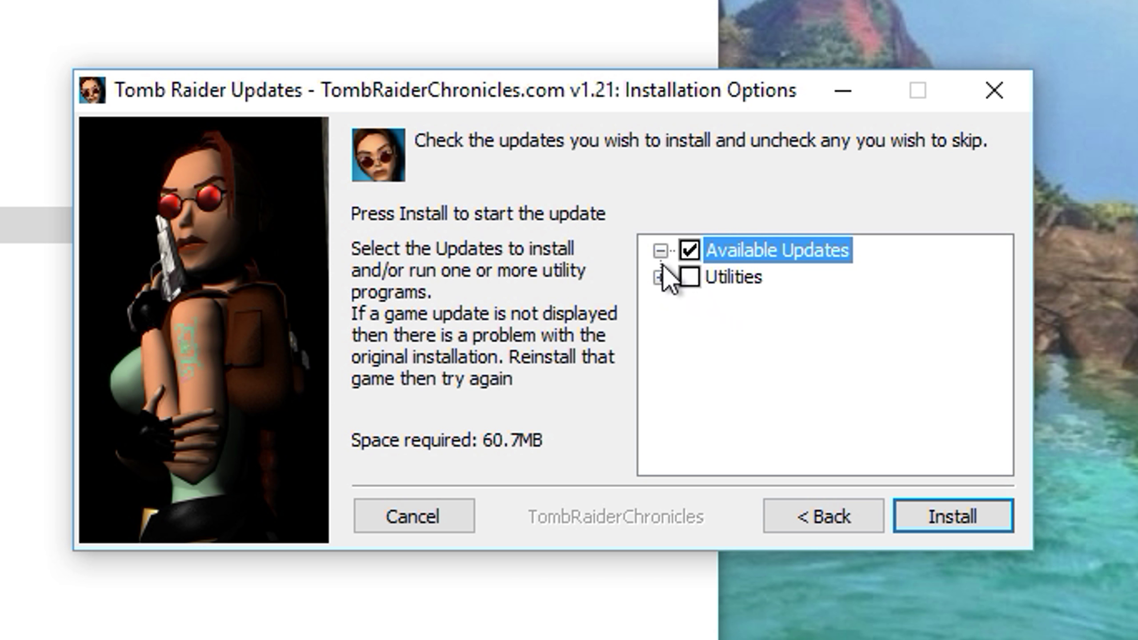
pyautogui.click(661, 277)
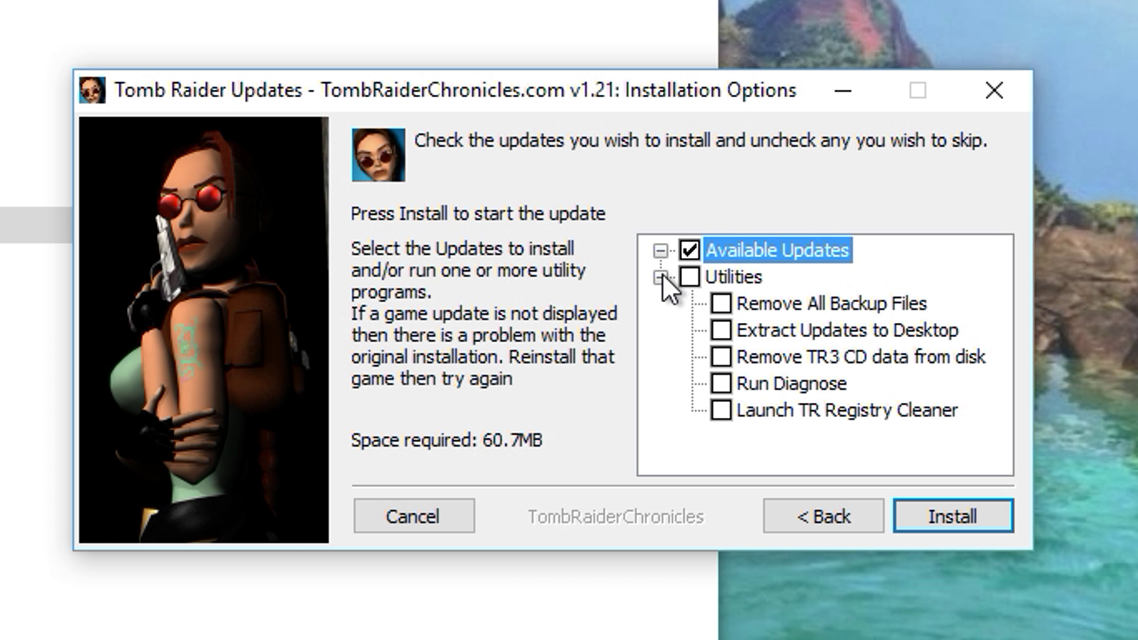
pyautogui.click(721, 331)
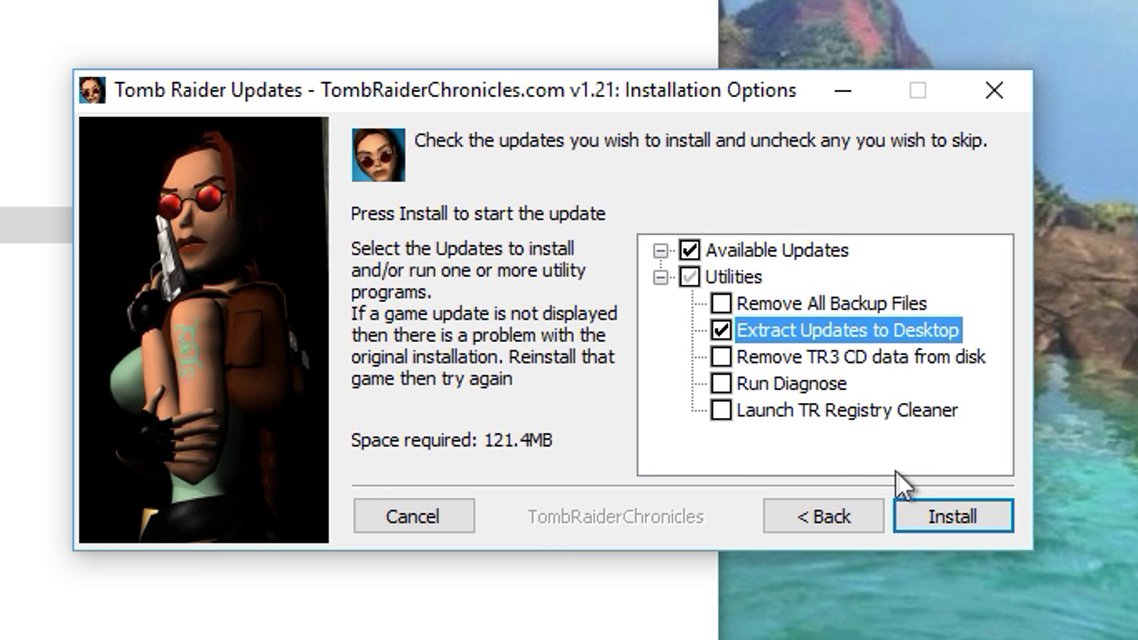
pyautogui.click(930, 516)
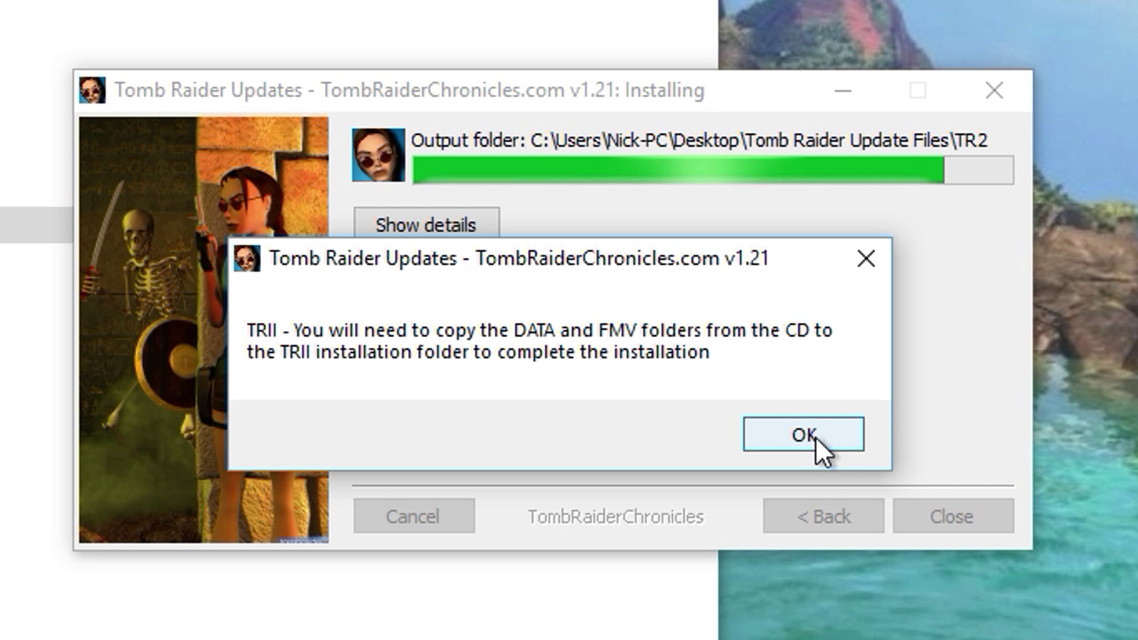
# Copy the extracted TR2 update files into the Steam Tomb Raider (II) folder
pyautogui.click(804, 434)
pyautogui.moveTo(496, 423); pyautogui.dragTo(254, 154)
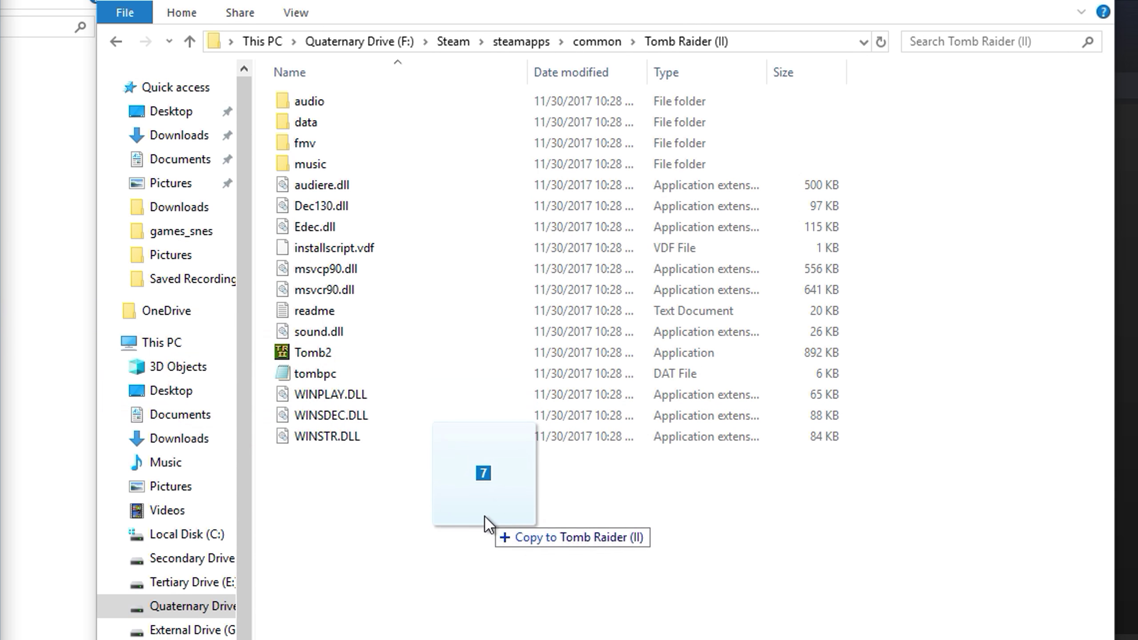
pyautogui.moveTo(485, 518); pyautogui.dragTo(474, 526)
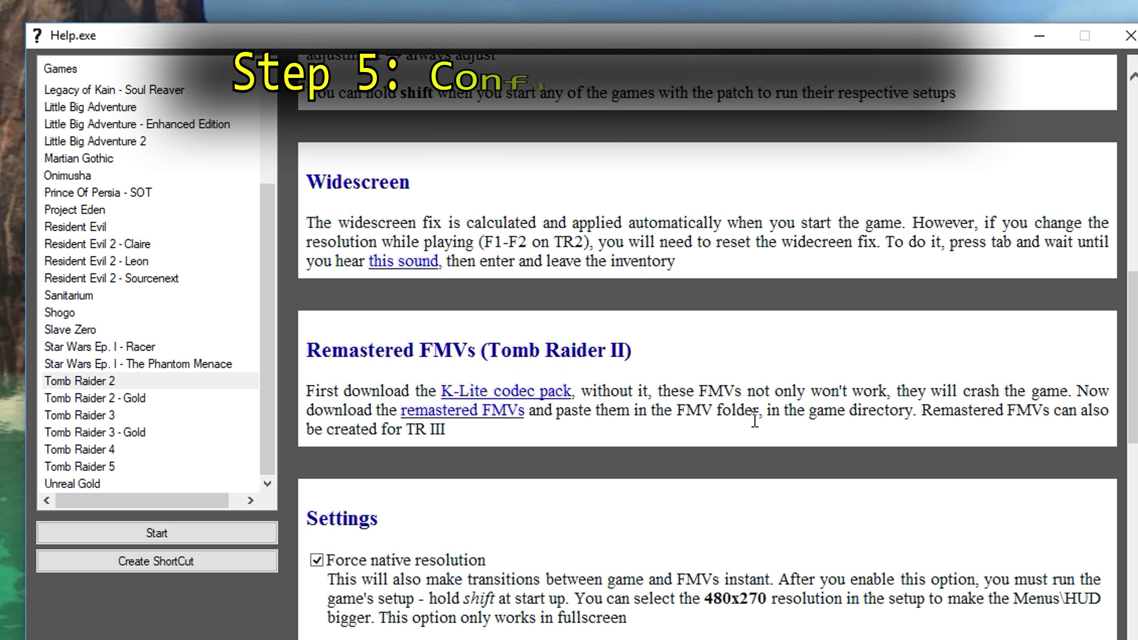
# Scroll the Tomb Raider 2 help page to review the Settings section and gamepad layout
pyautogui.scroll(-8, 757, 429)
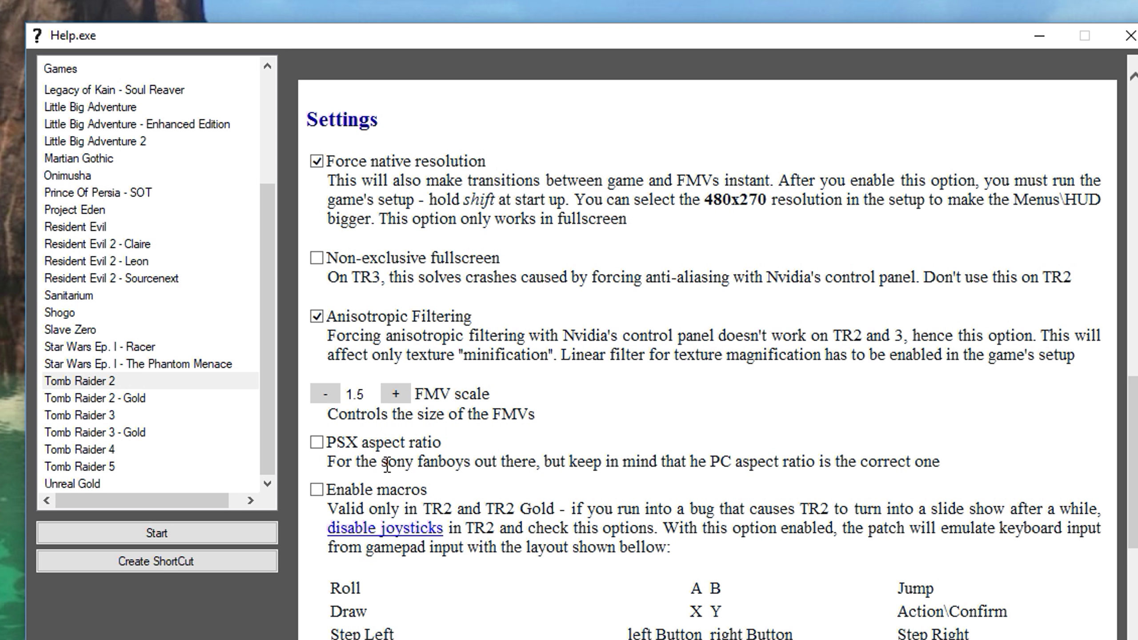
pyautogui.scroll(-3, 387, 464)
pyautogui.scroll(-2, 387, 471)
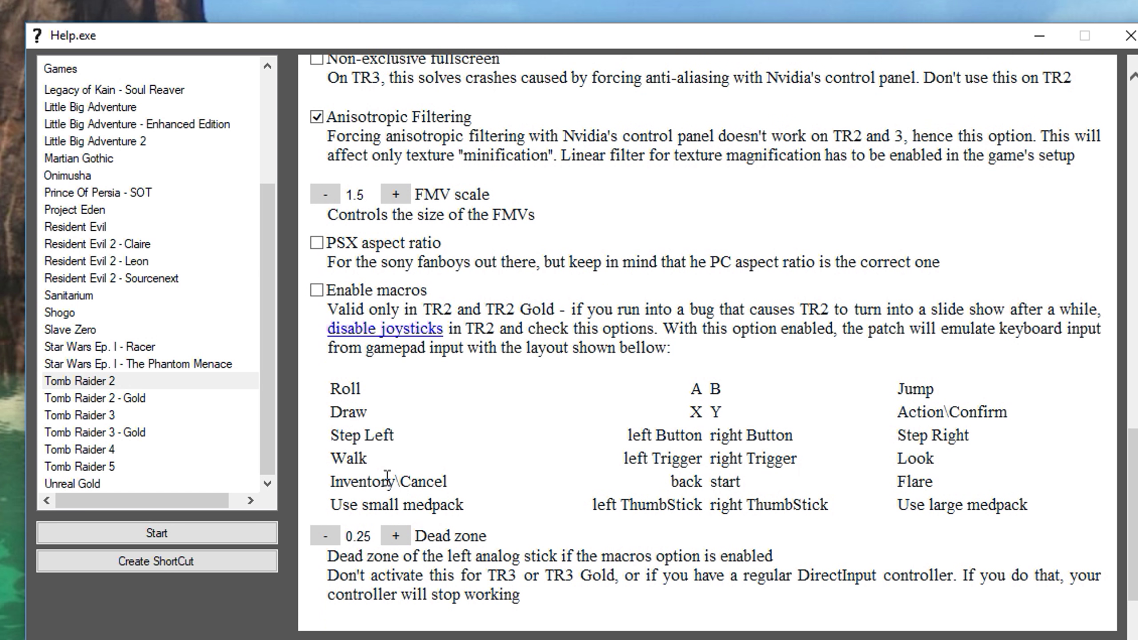
pyautogui.scroll(-2, 387, 476)
pyautogui.scroll(-5, 387, 487)
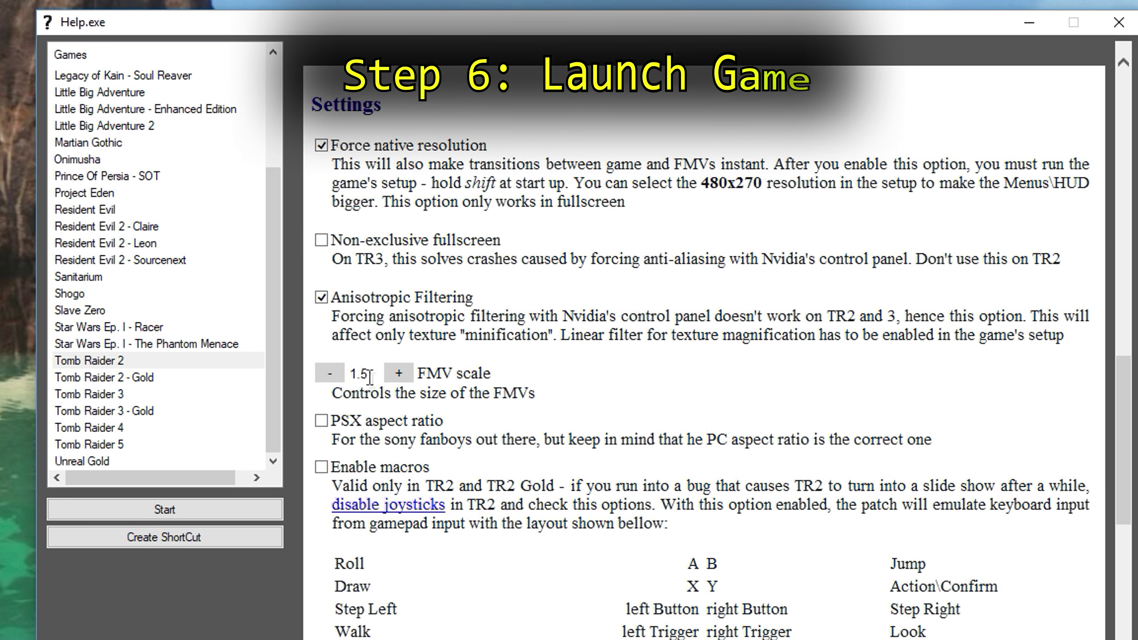
# Create a Tomb Raider 2 desktop shortcut, confirm it, and close Help.exe
pyautogui.scroll(-10, 370, 377)
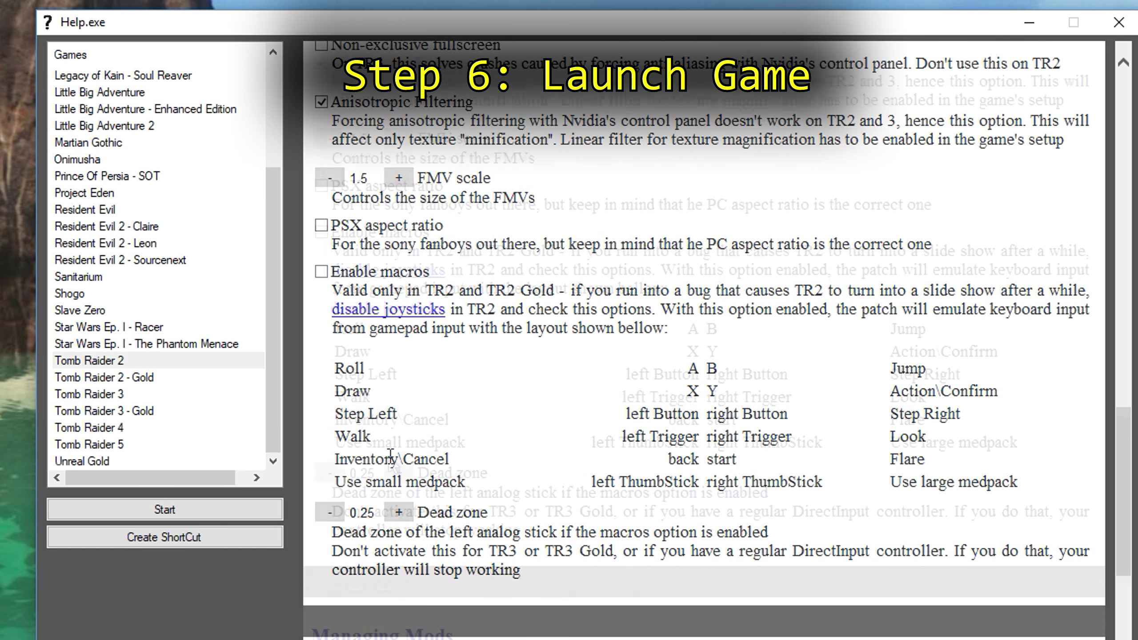
pyautogui.scroll(10, 494, 443)
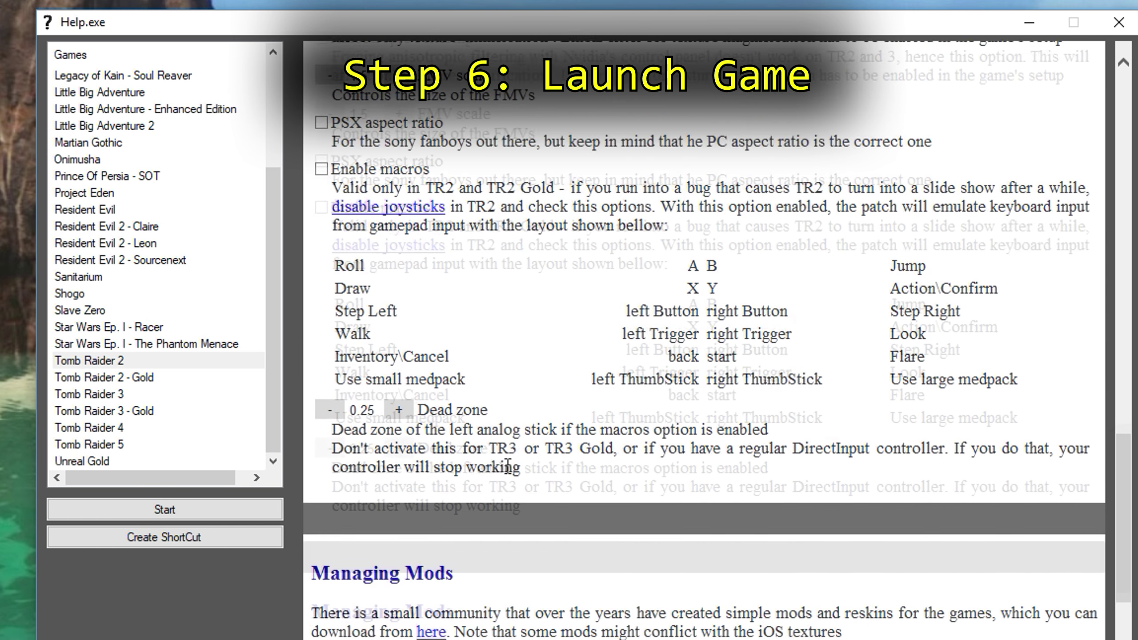
pyautogui.click(200, 516)
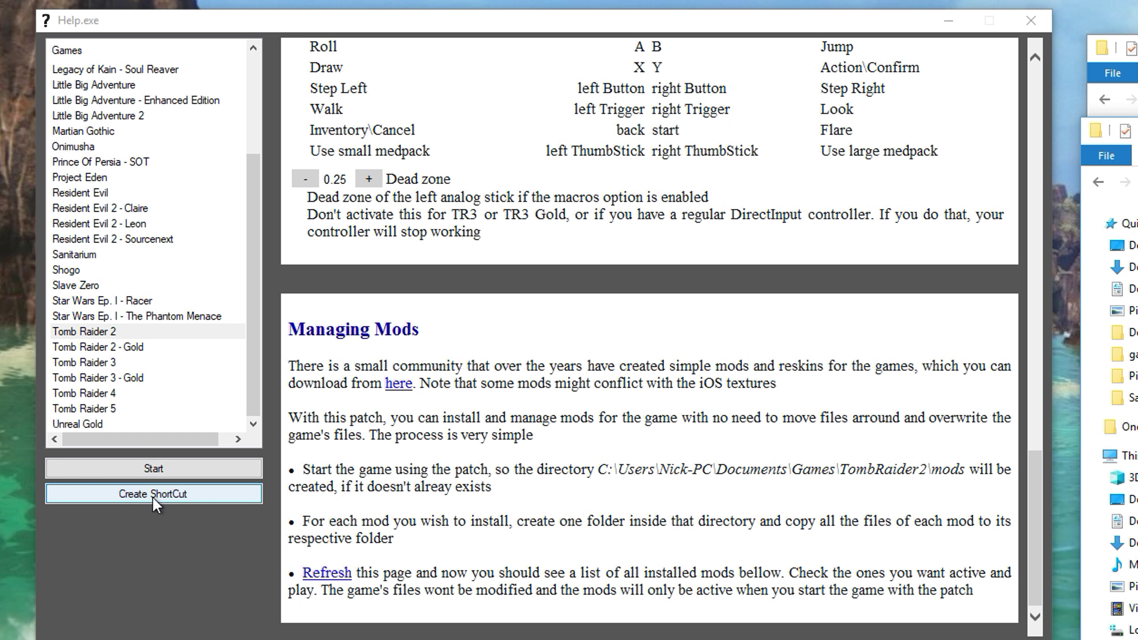
pyautogui.click(193, 493)
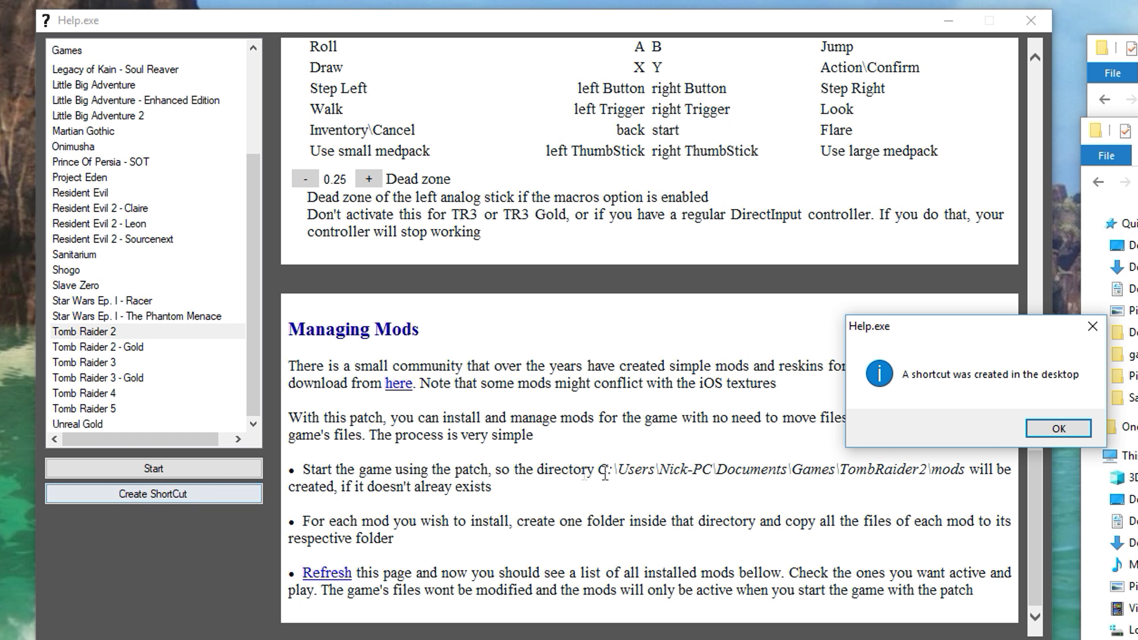
pyautogui.click(1058, 428)
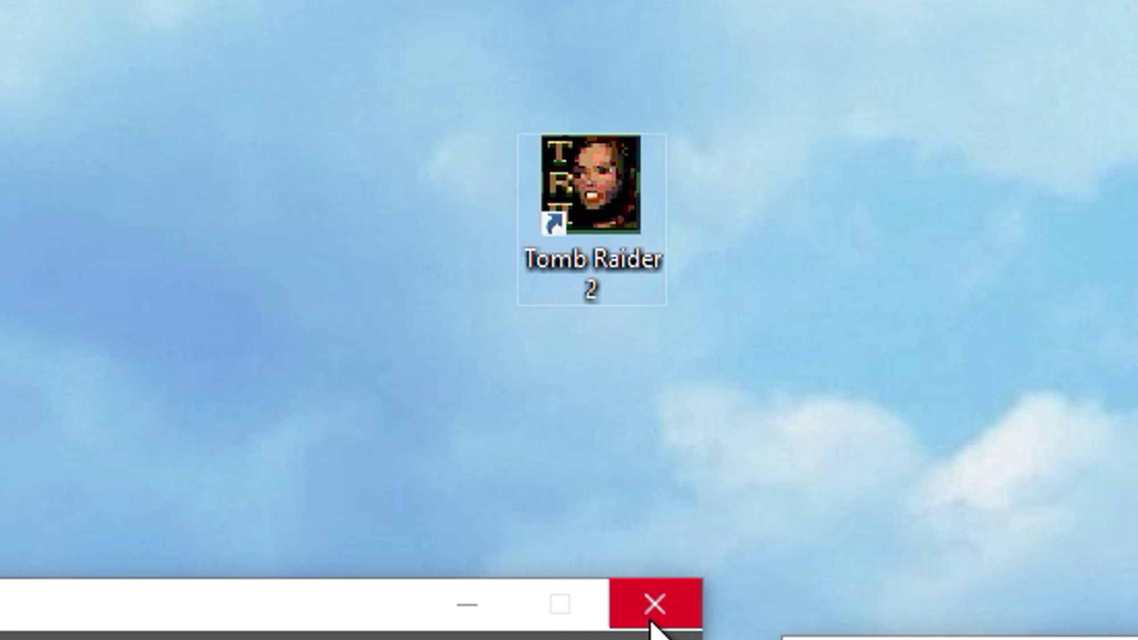
pyautogui.click(1022, 33)
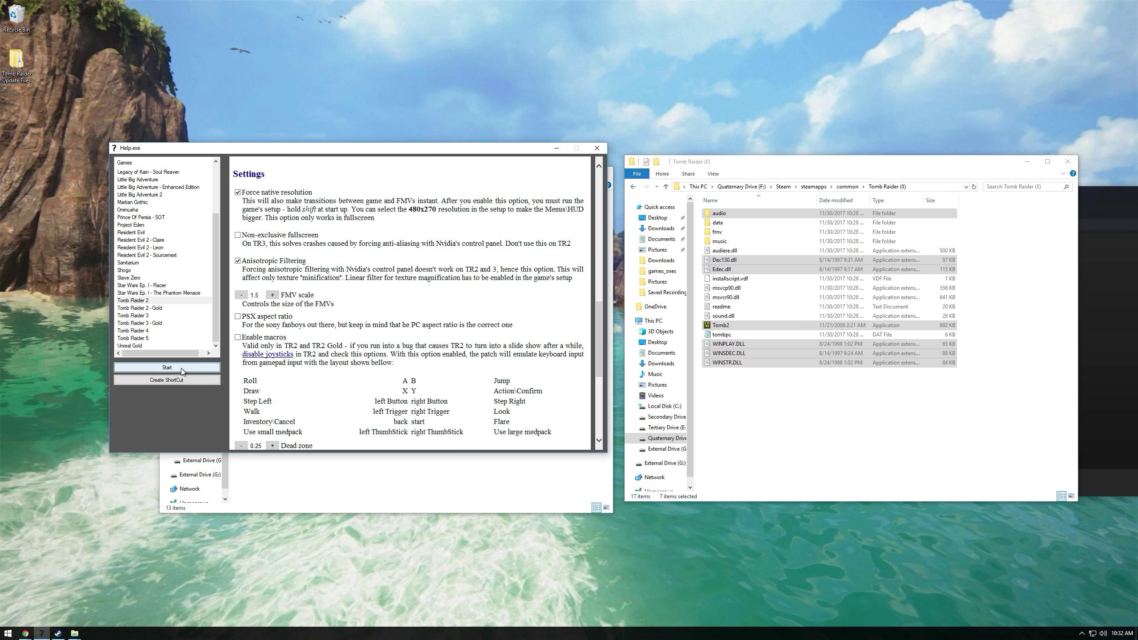
# Launch the patched Tomb Raider 2, skip the intro, and start Lara's Home
pyautogui.click(181, 369)
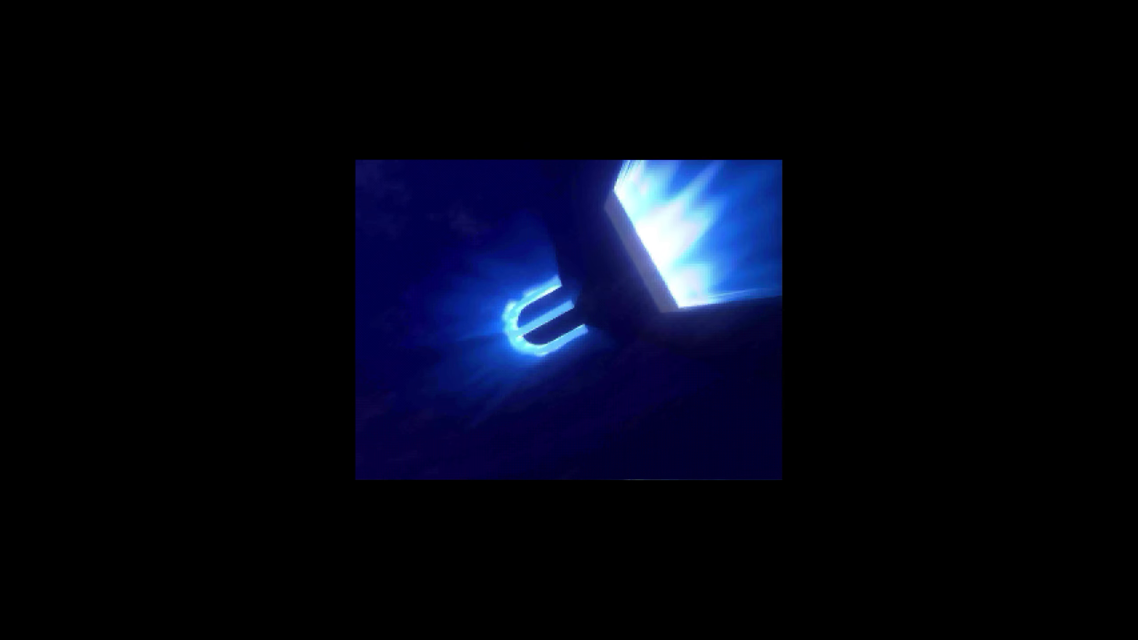
pyautogui.press('Escape')
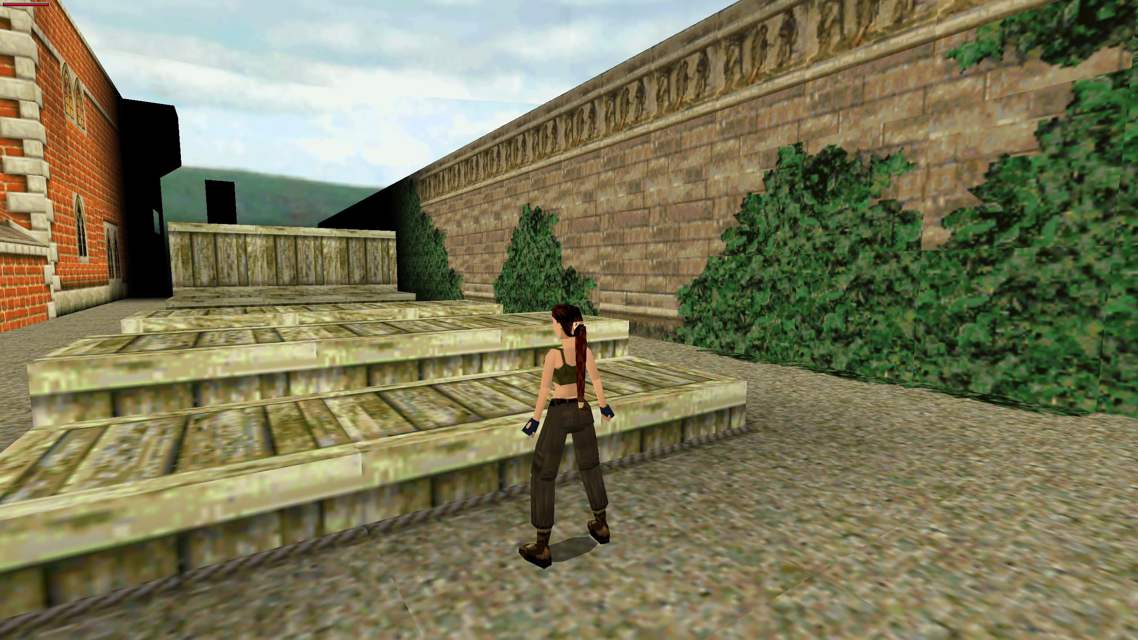
pyautogui.press('Up')
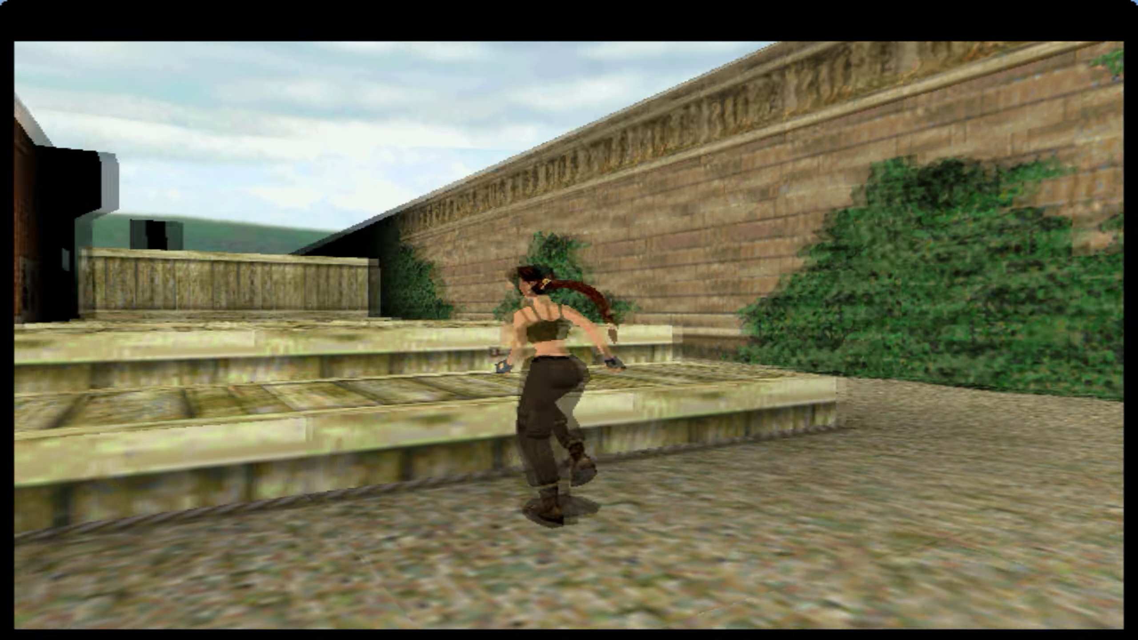
# Run Lara up the steps, through the crate maze, and jump along the walkway
pyautogui.press('Up')
pyautogui.press('Up')
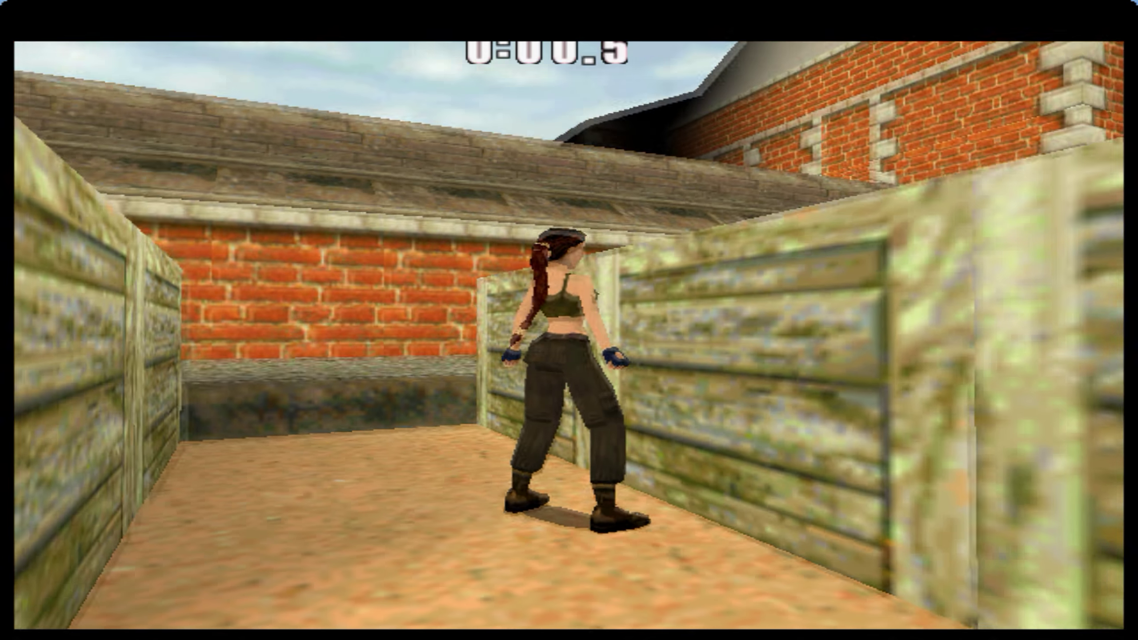
pyautogui.press('Up')
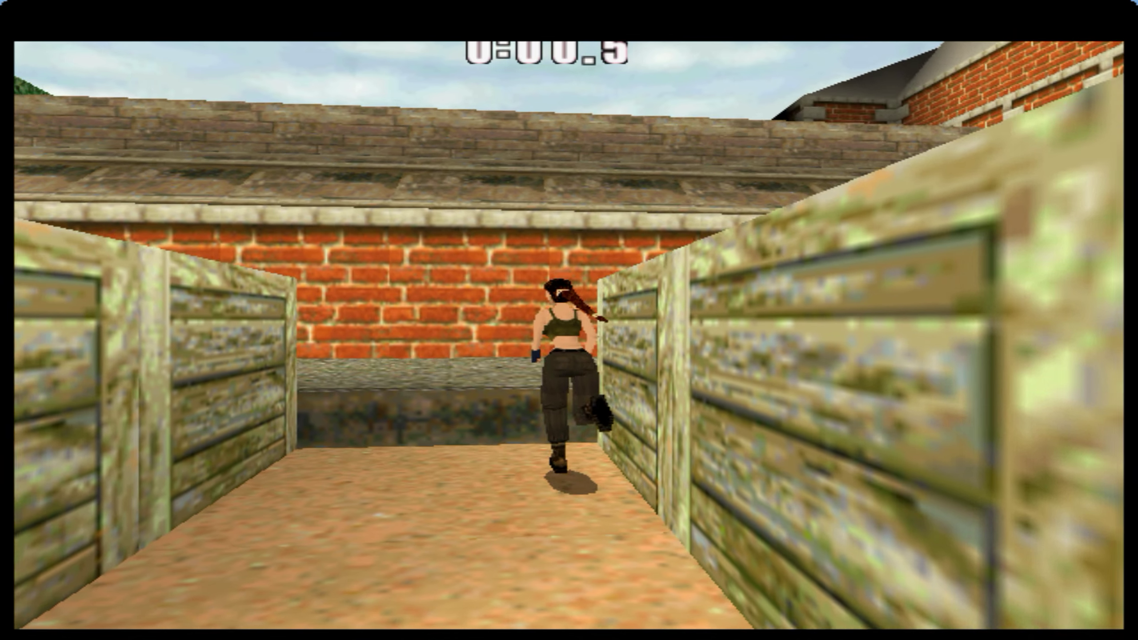
pyautogui.press('alt')
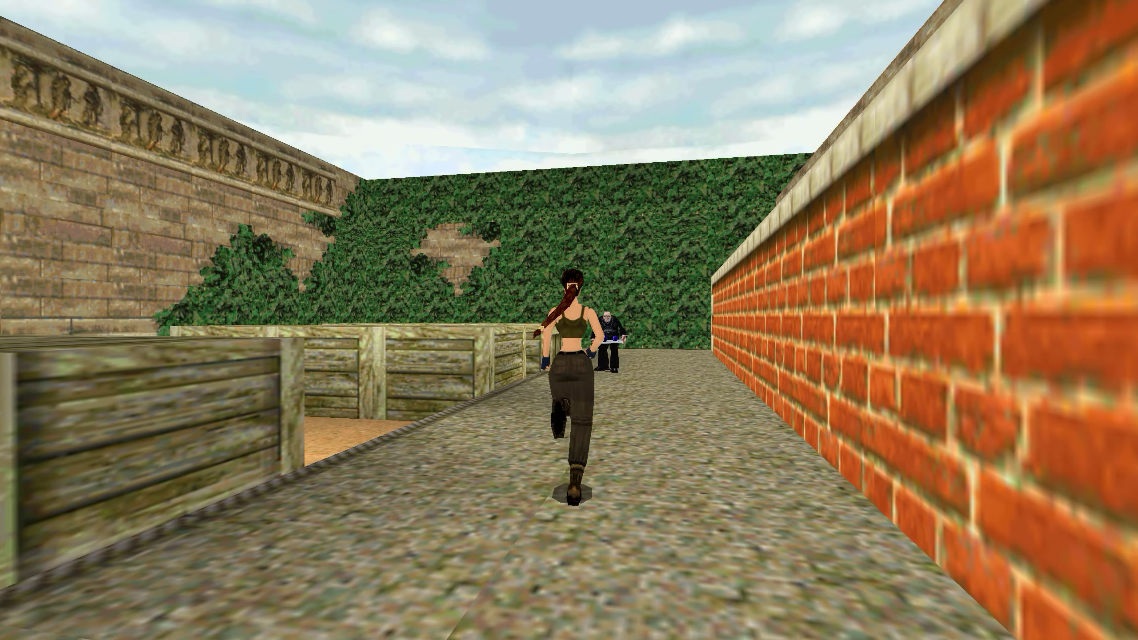
pyautogui.press('Up')
pyautogui.press('alt')
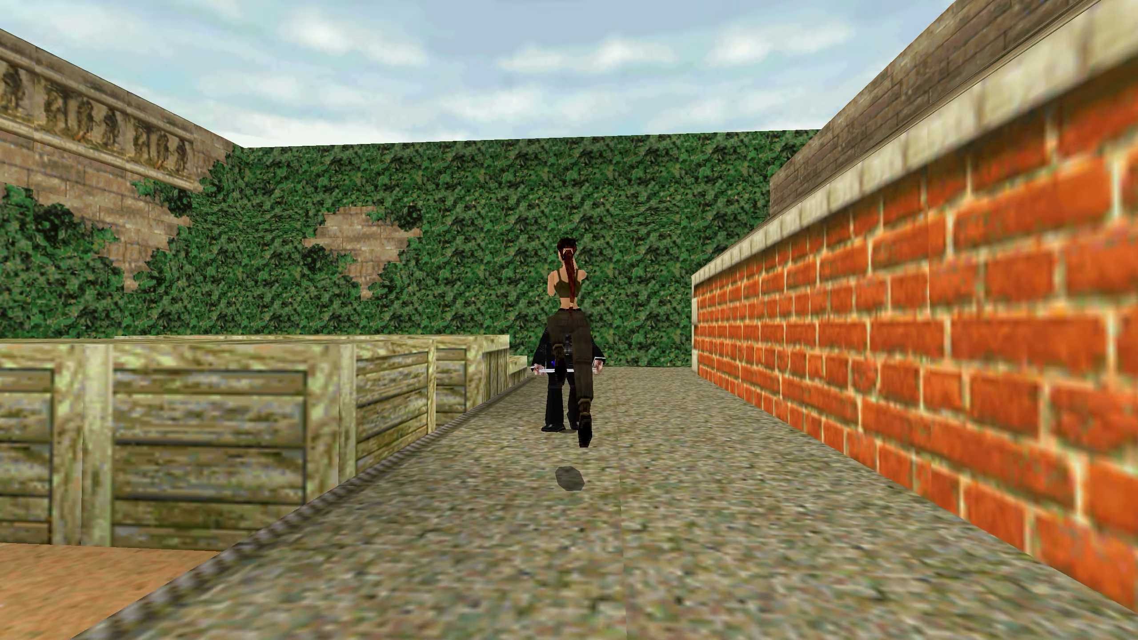
pyautogui.press('End')
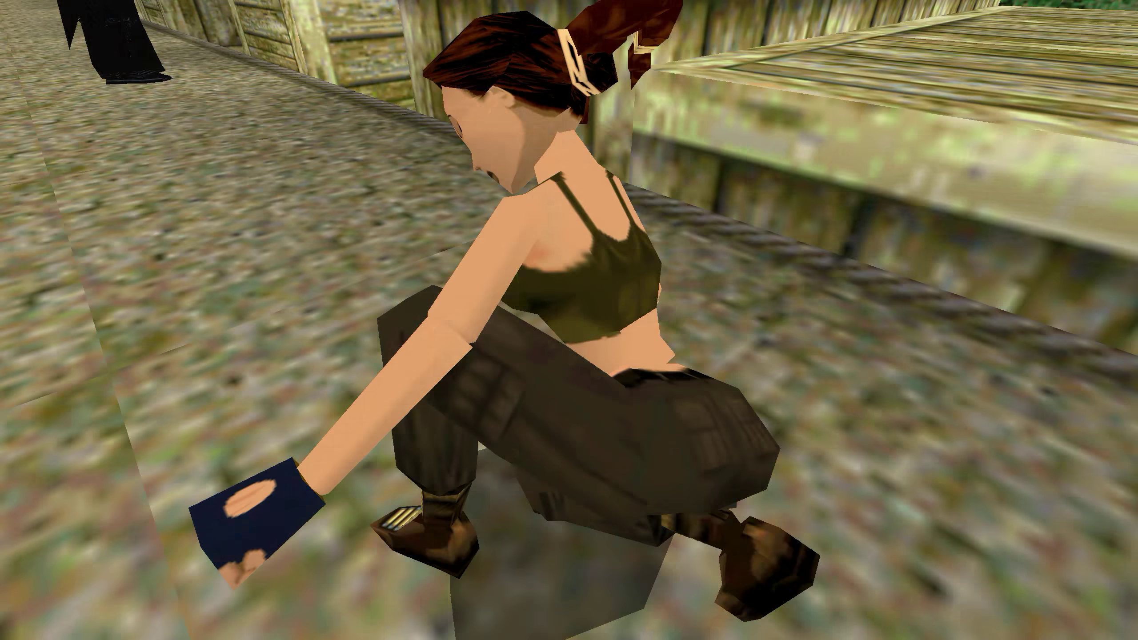
# Bind Step Left to JOY5 and Step Right to JOY6 in User Keys
pyautogui.press('Escape')
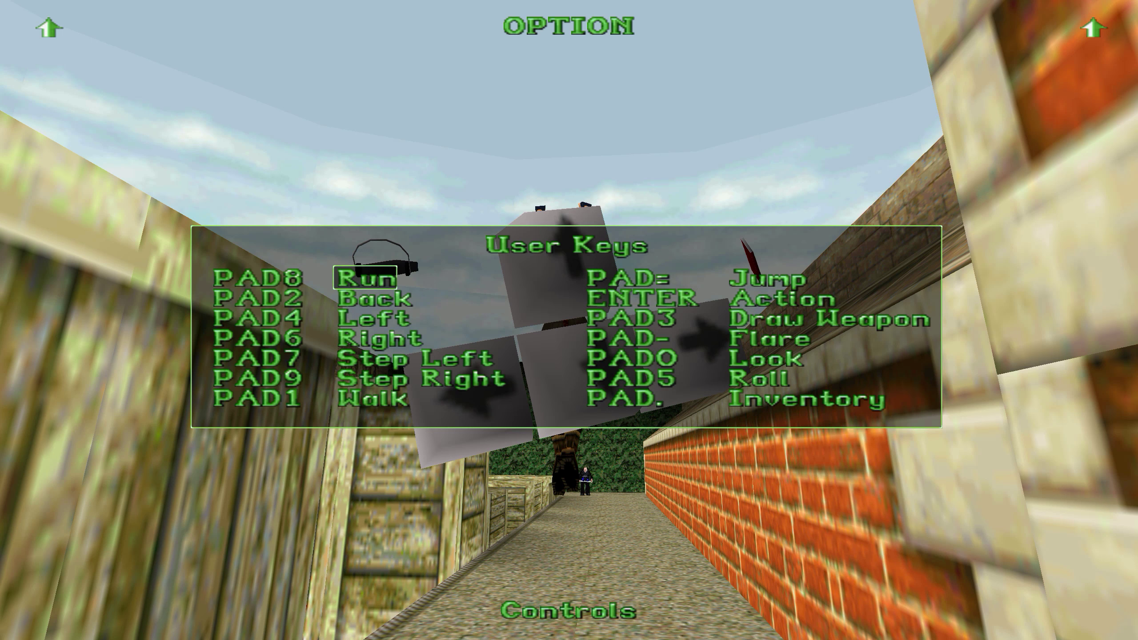
pyautogui.press('Down')
pyautogui.press('Down')
pyautogui.press('Down')
pyautogui.press('Down')
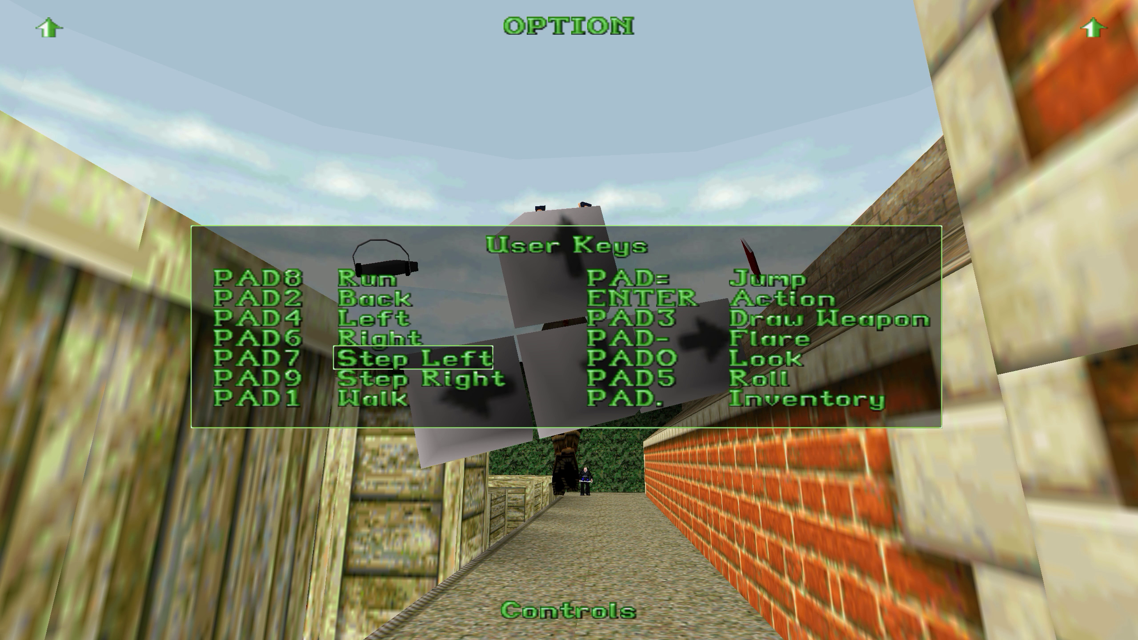
pyautogui.press('Left')
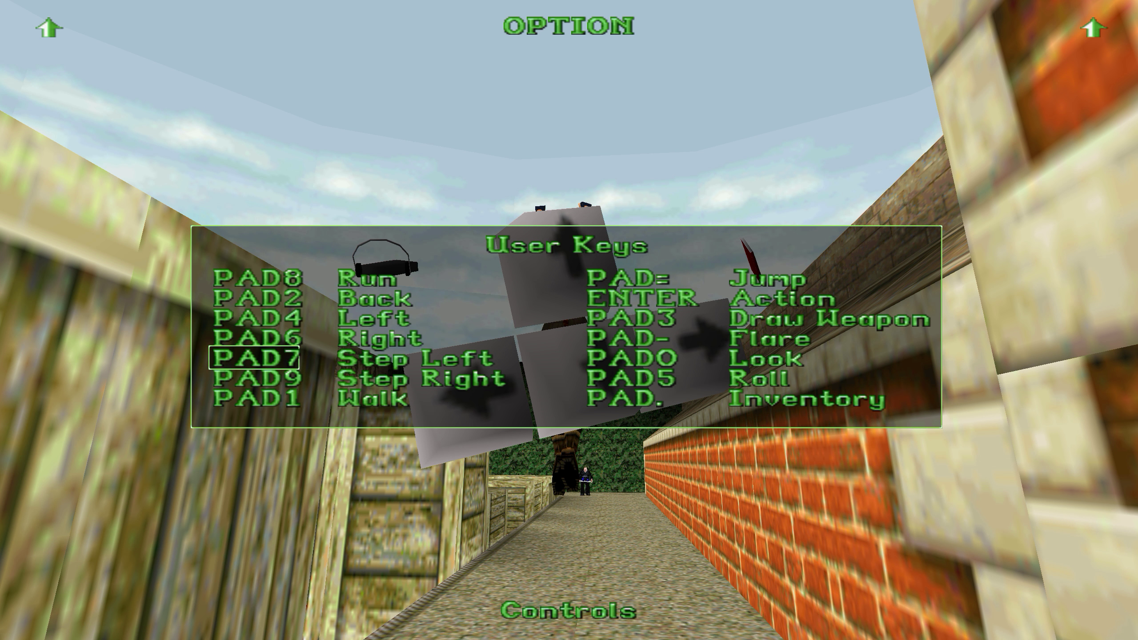
pyautogui.press('Return')
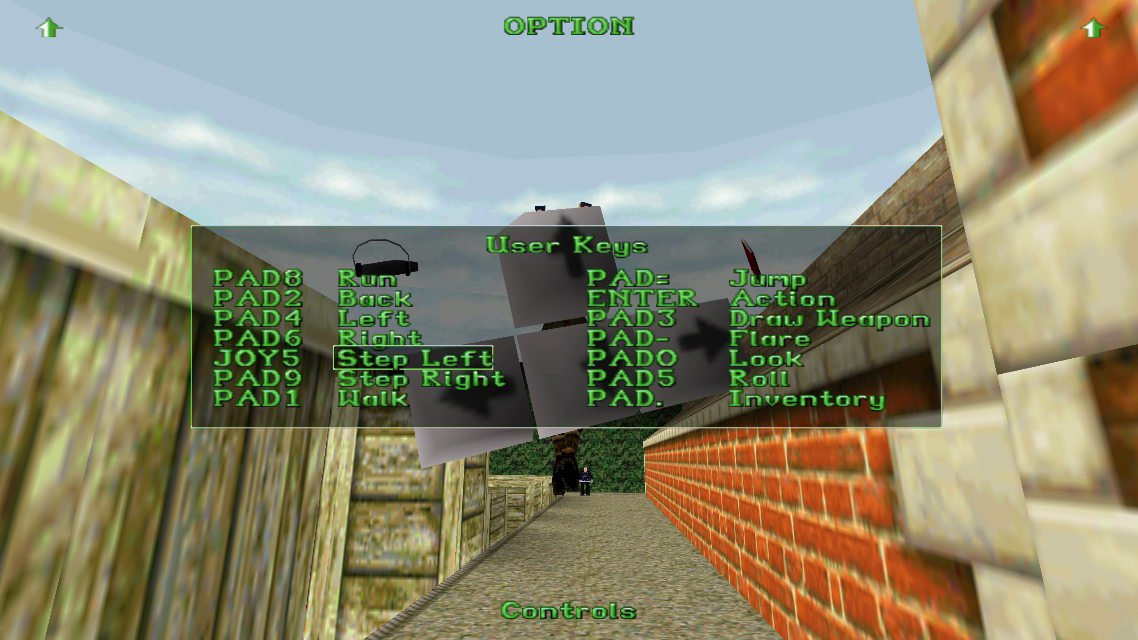
pyautogui.press('Down')
pyautogui.press('Left')
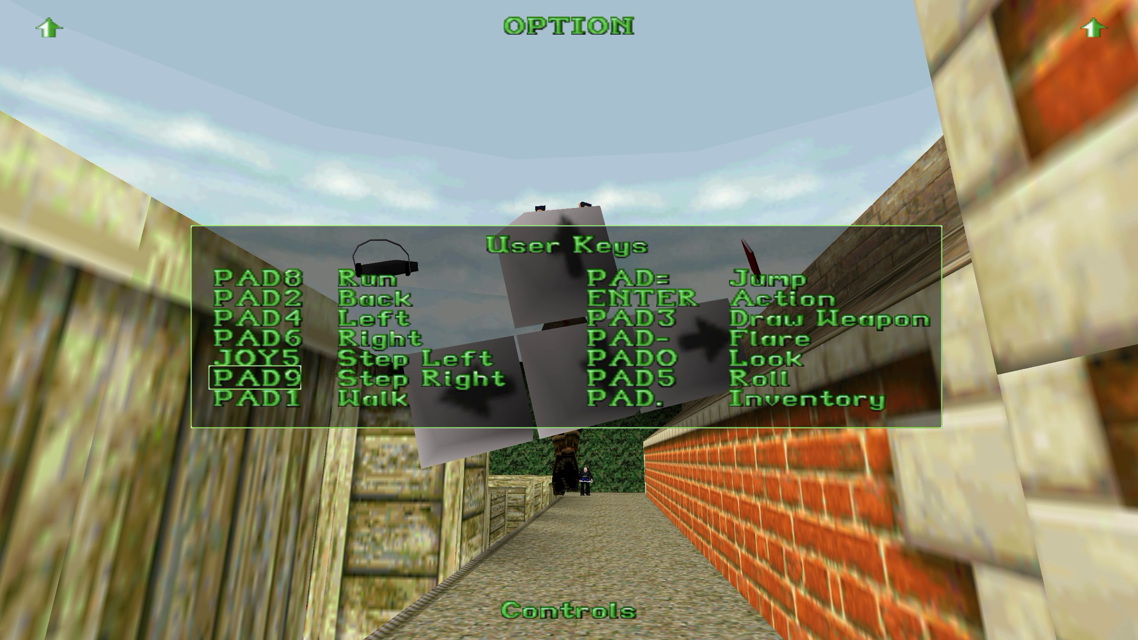
pyautogui.press('Return')
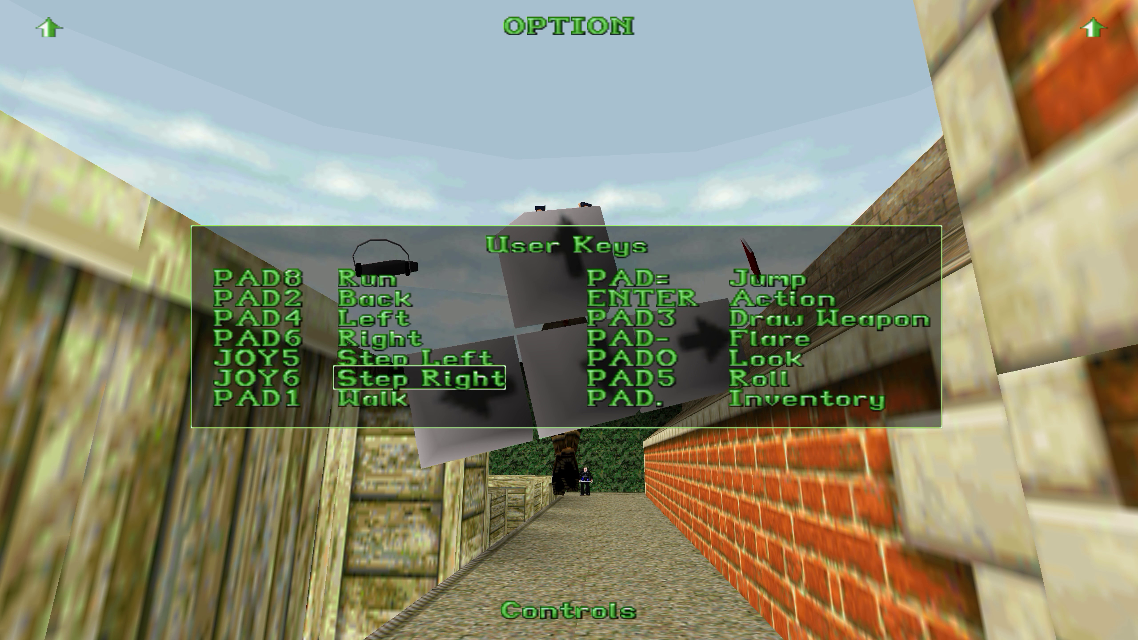
# Bind Jump to JOY3 and Action to JOY1
pyautogui.press('Down')
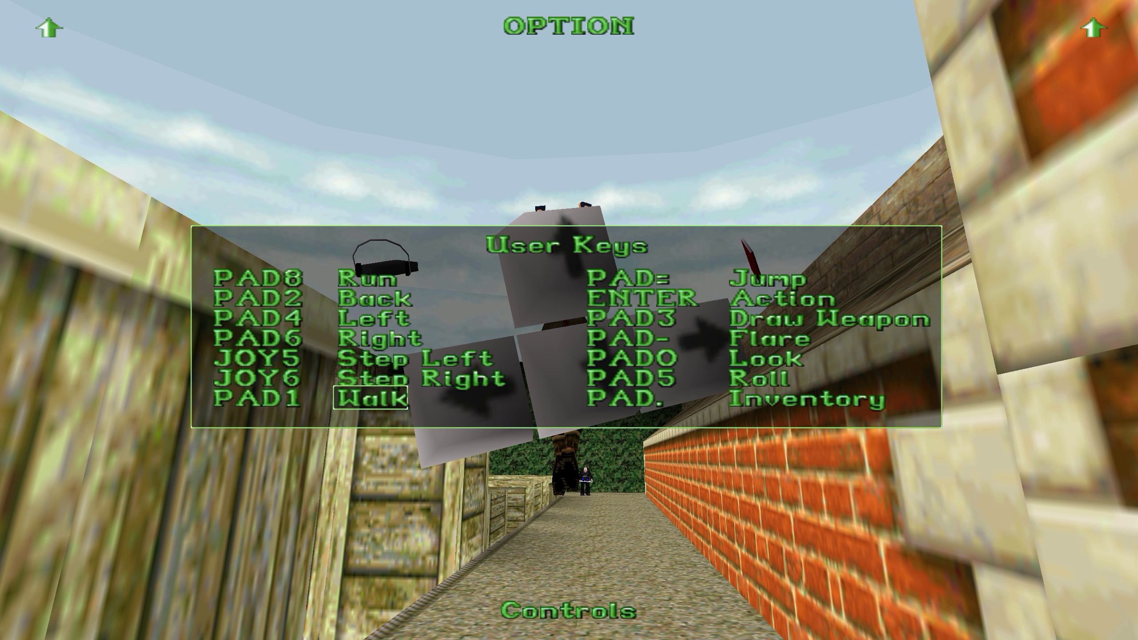
pyautogui.press('Right')
pyautogui.press('Up')
pyautogui.press('Up')
pyautogui.press('Up')
pyautogui.press('Up')
pyautogui.press('Up')
pyautogui.press('Up')
pyautogui.press('Return')
pyautogui.press('space')
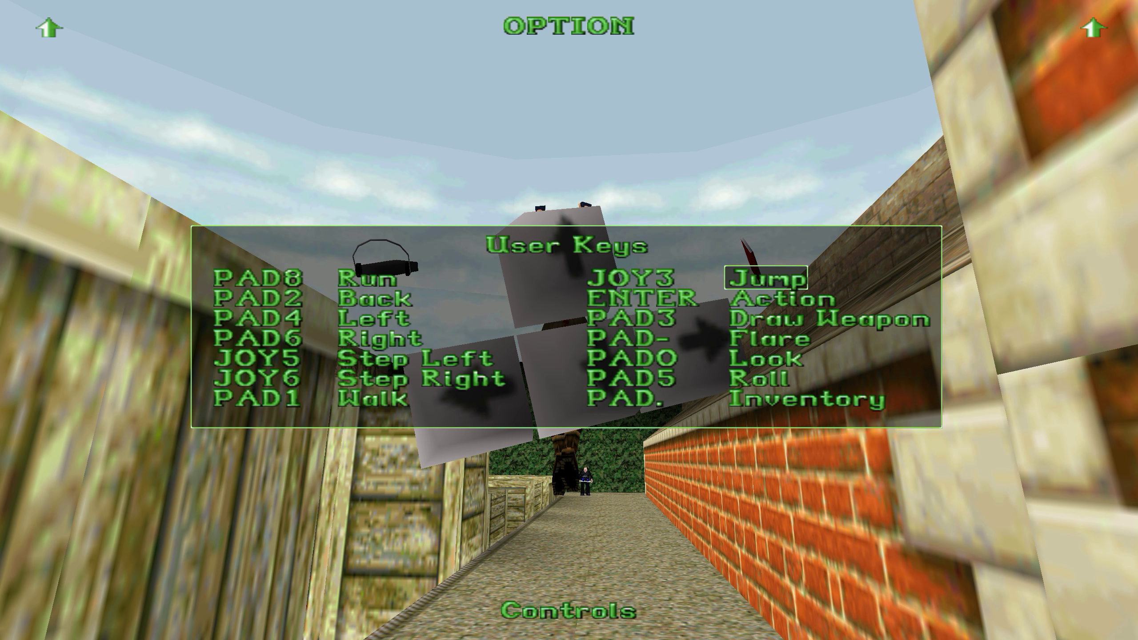
pyautogui.press('Down')
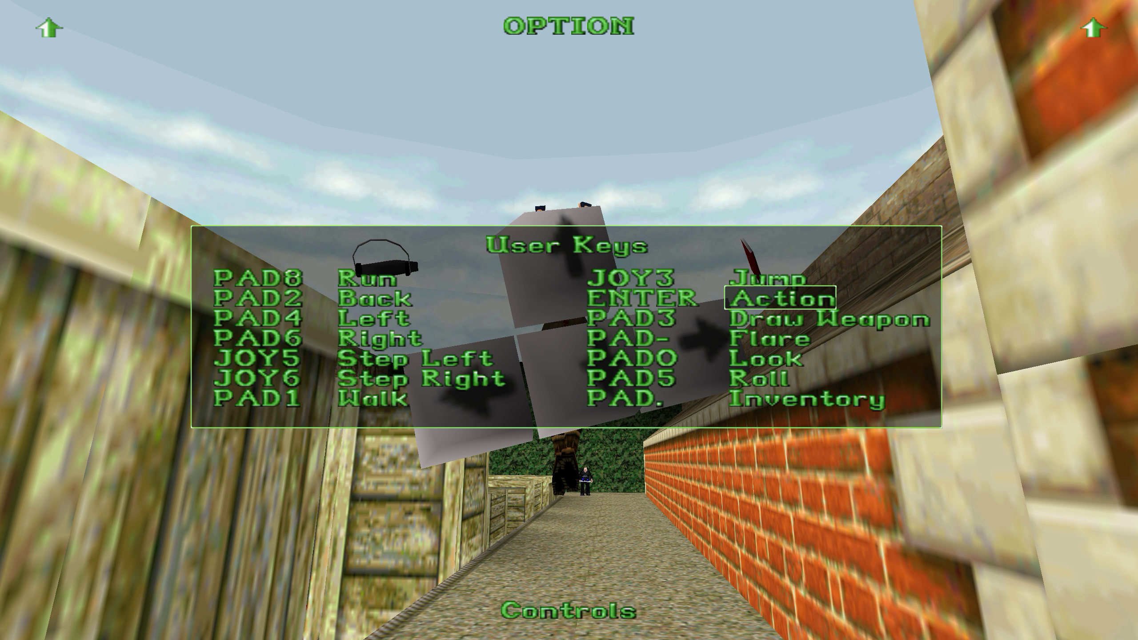
pyautogui.press('Return')
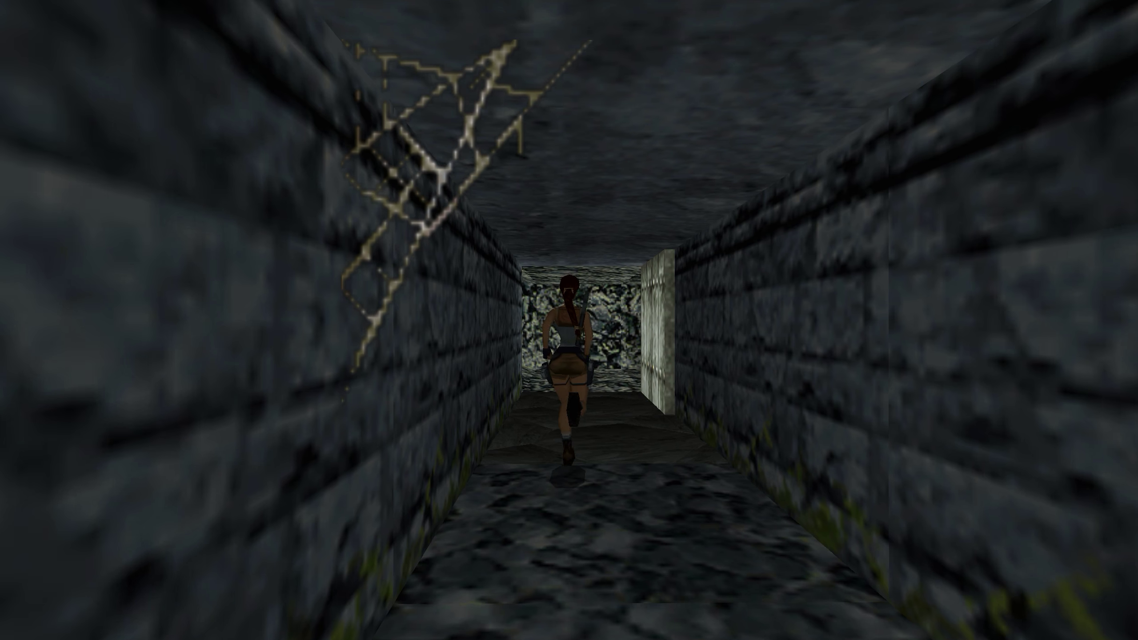
# Resume play and run Lara through the dark stone corridors toward the spikes
pyautogui.press('Up')
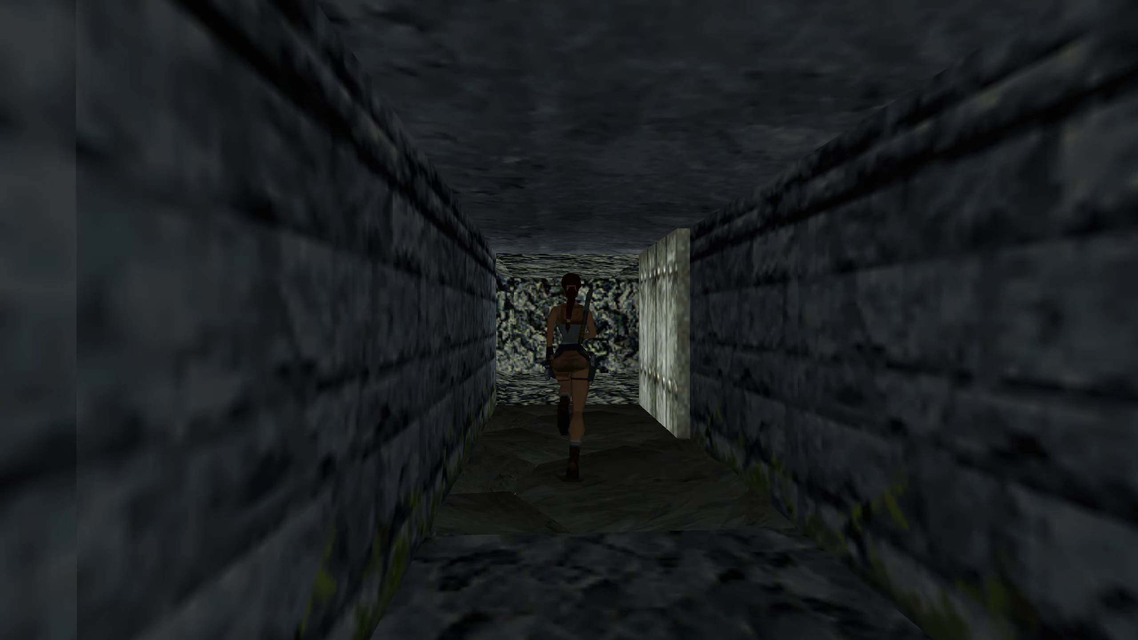
pyautogui.press('Right')
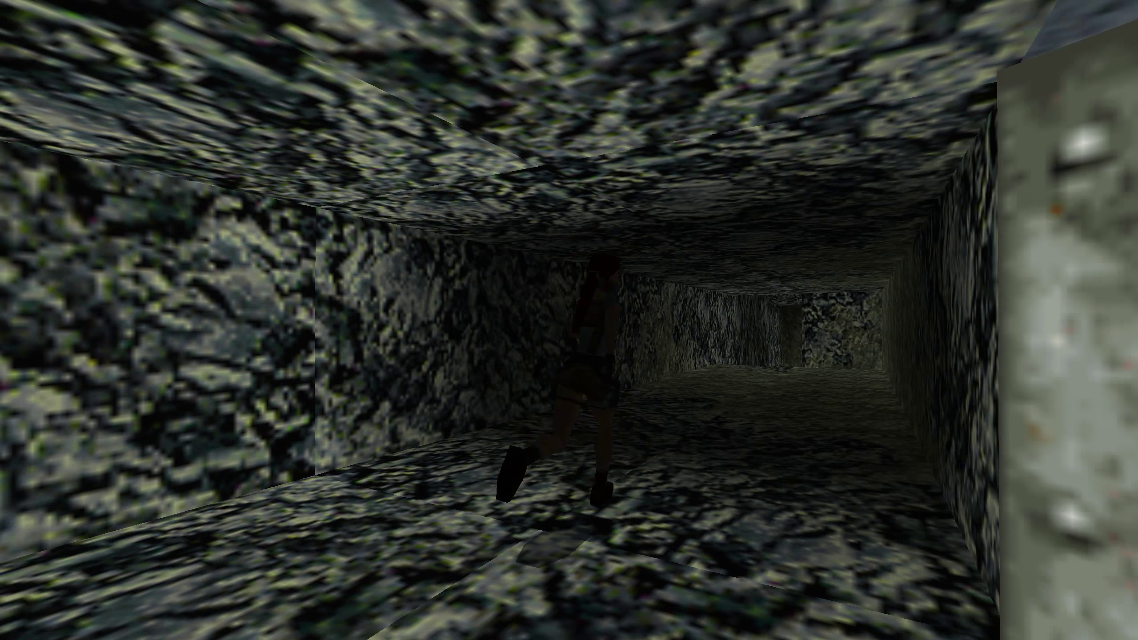
pyautogui.press('Up')
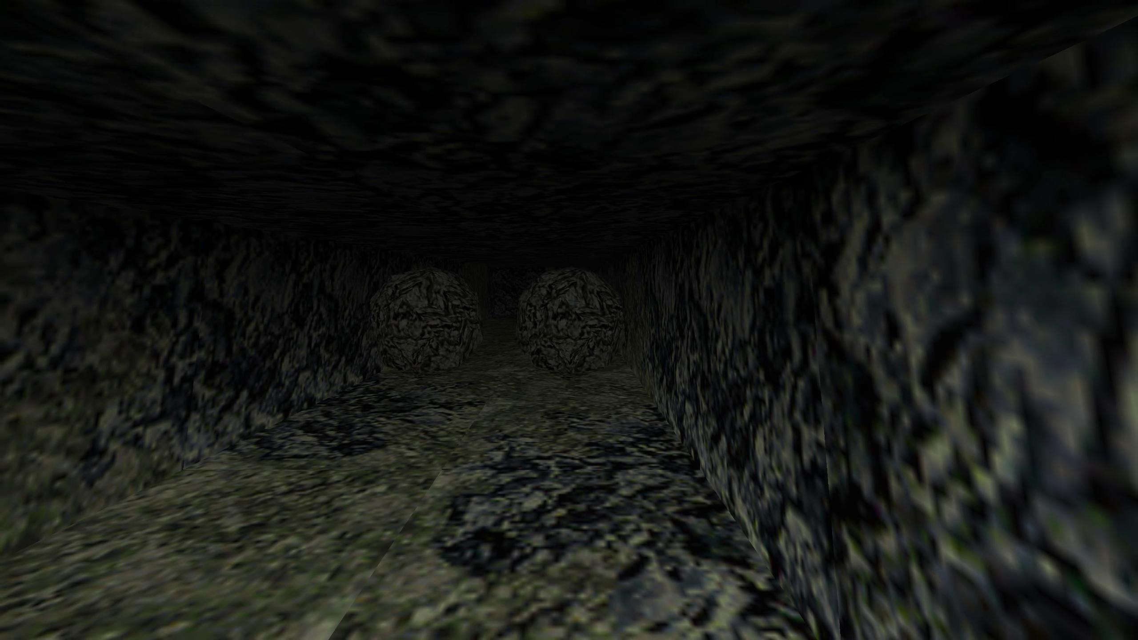
pyautogui.press('Up')
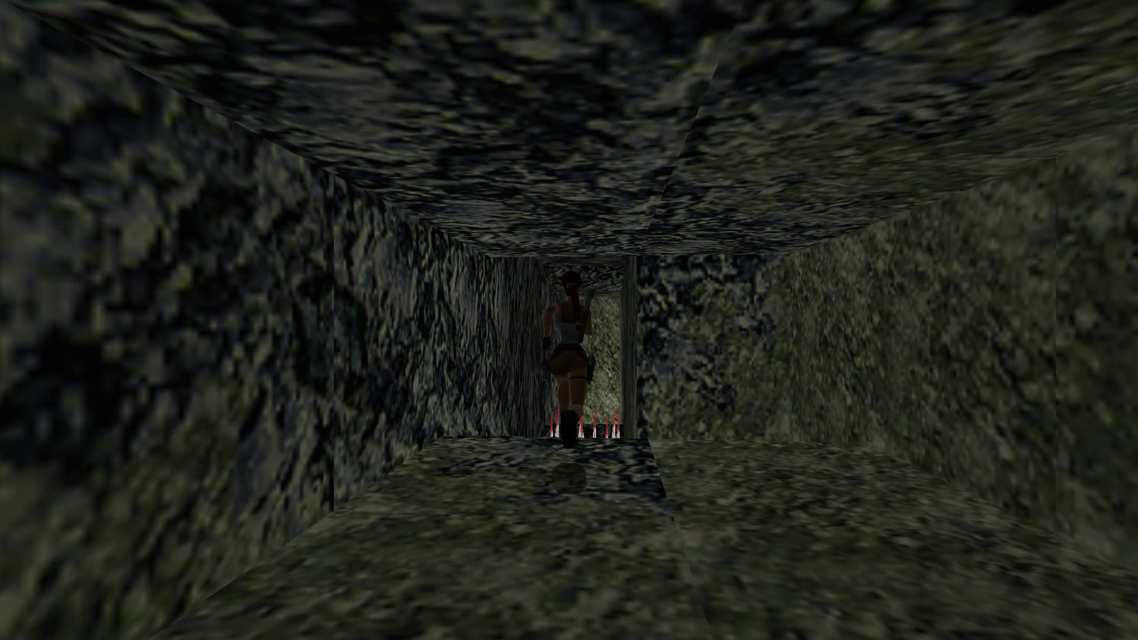